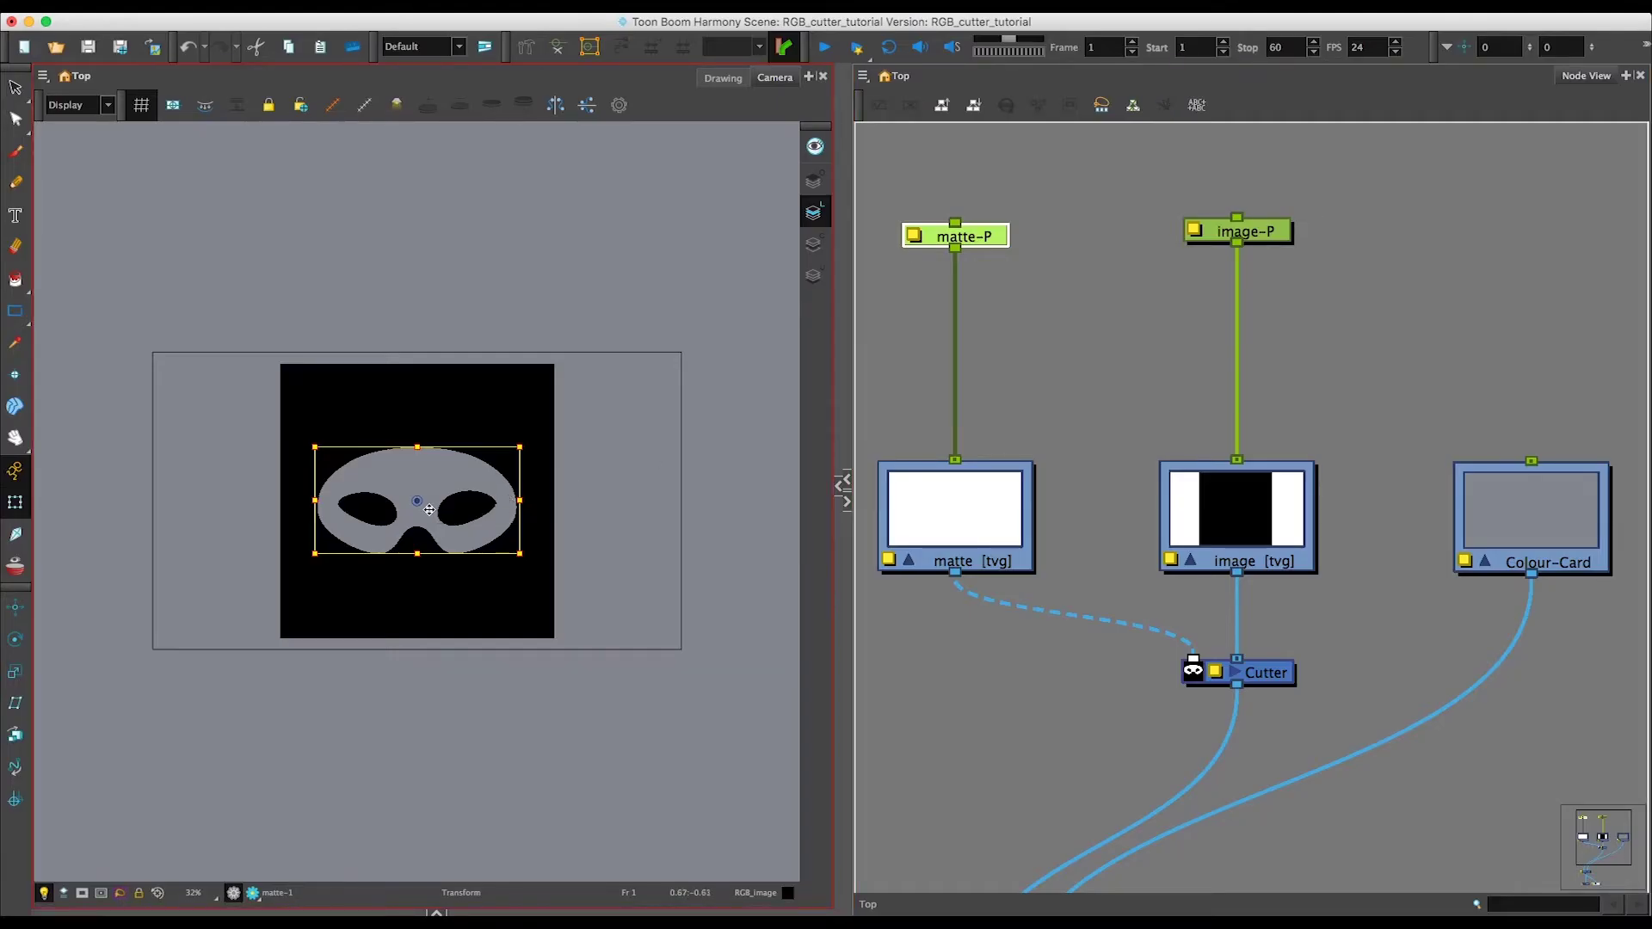
drag(432, 514, 405, 542)
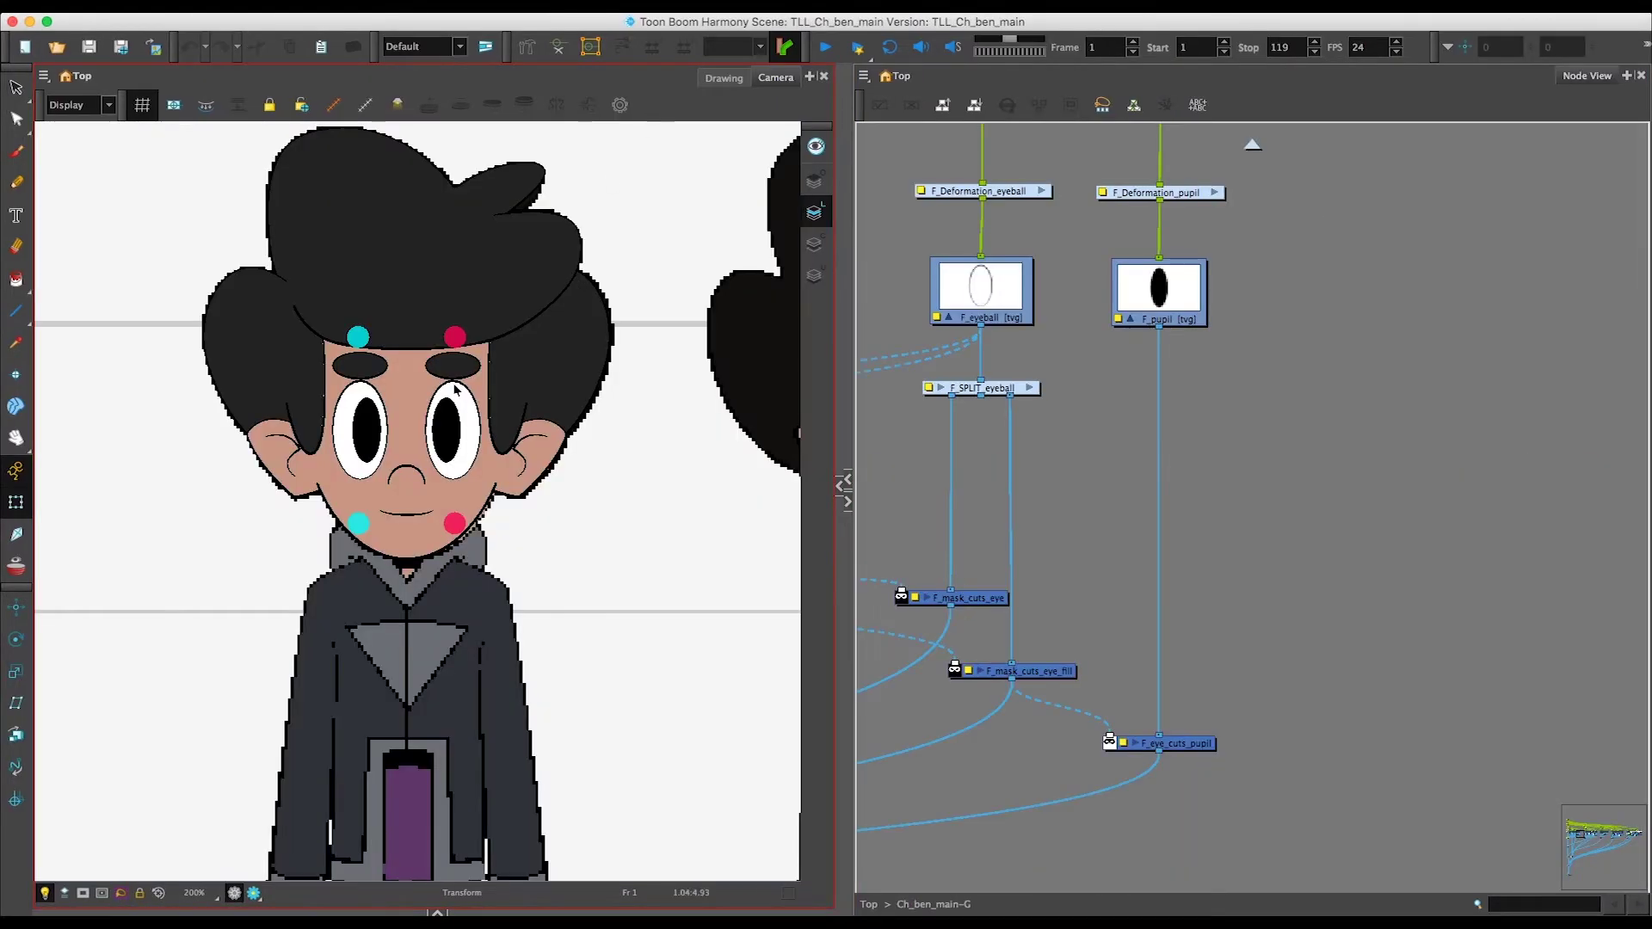
key(2)
key(2)
key(space)
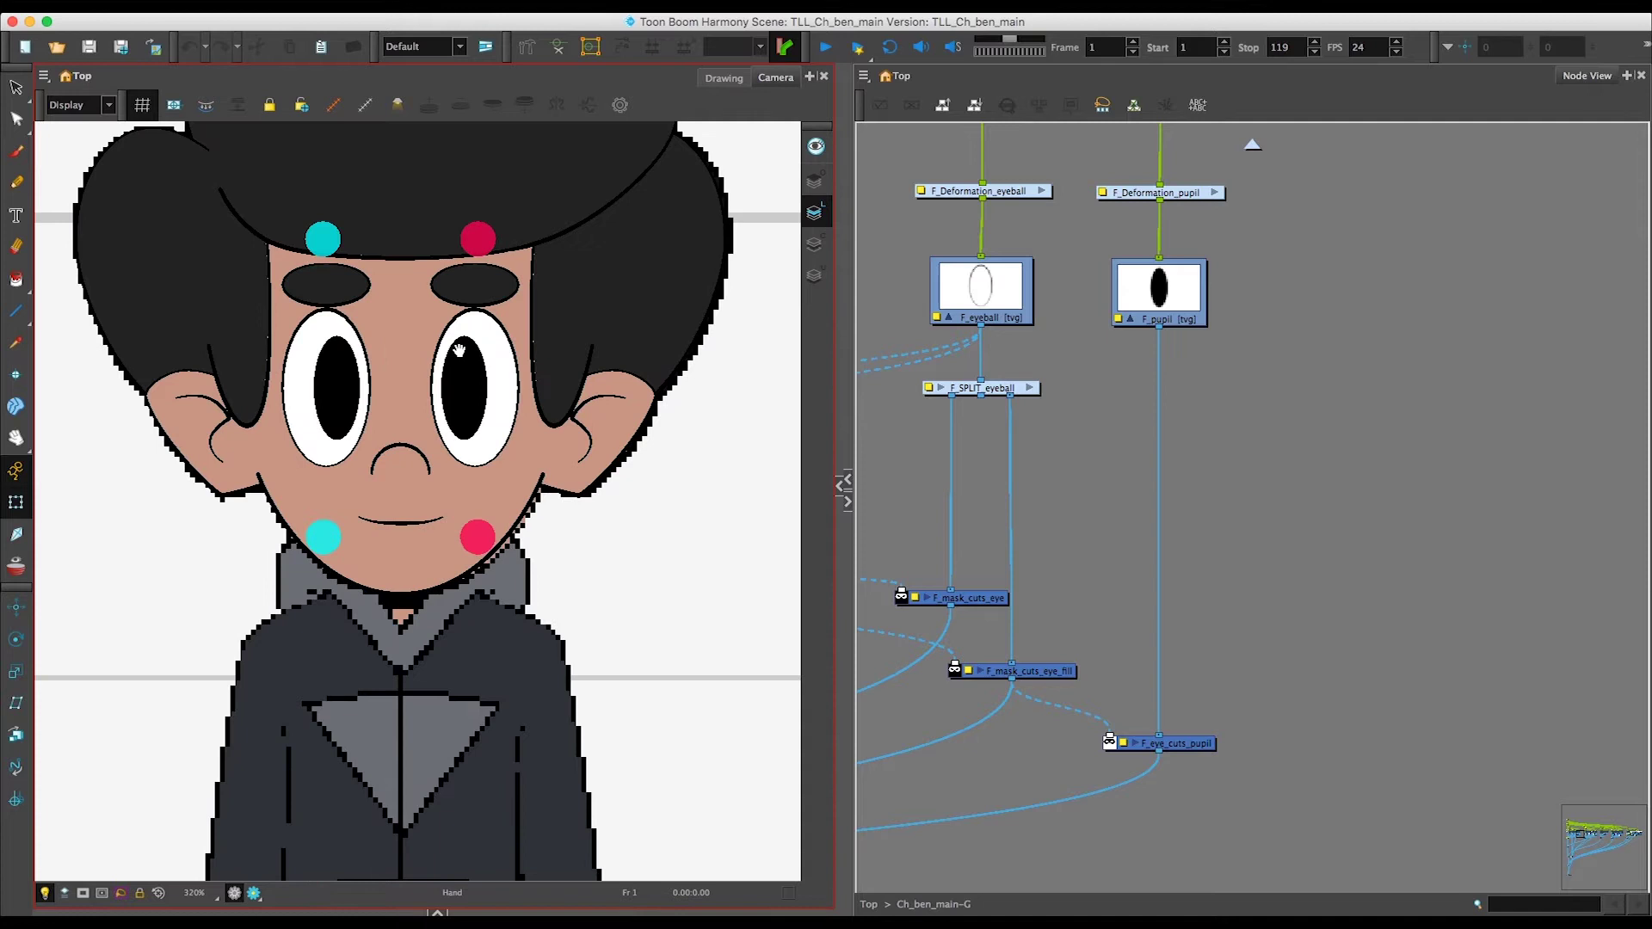
drag(469, 356, 470, 511)
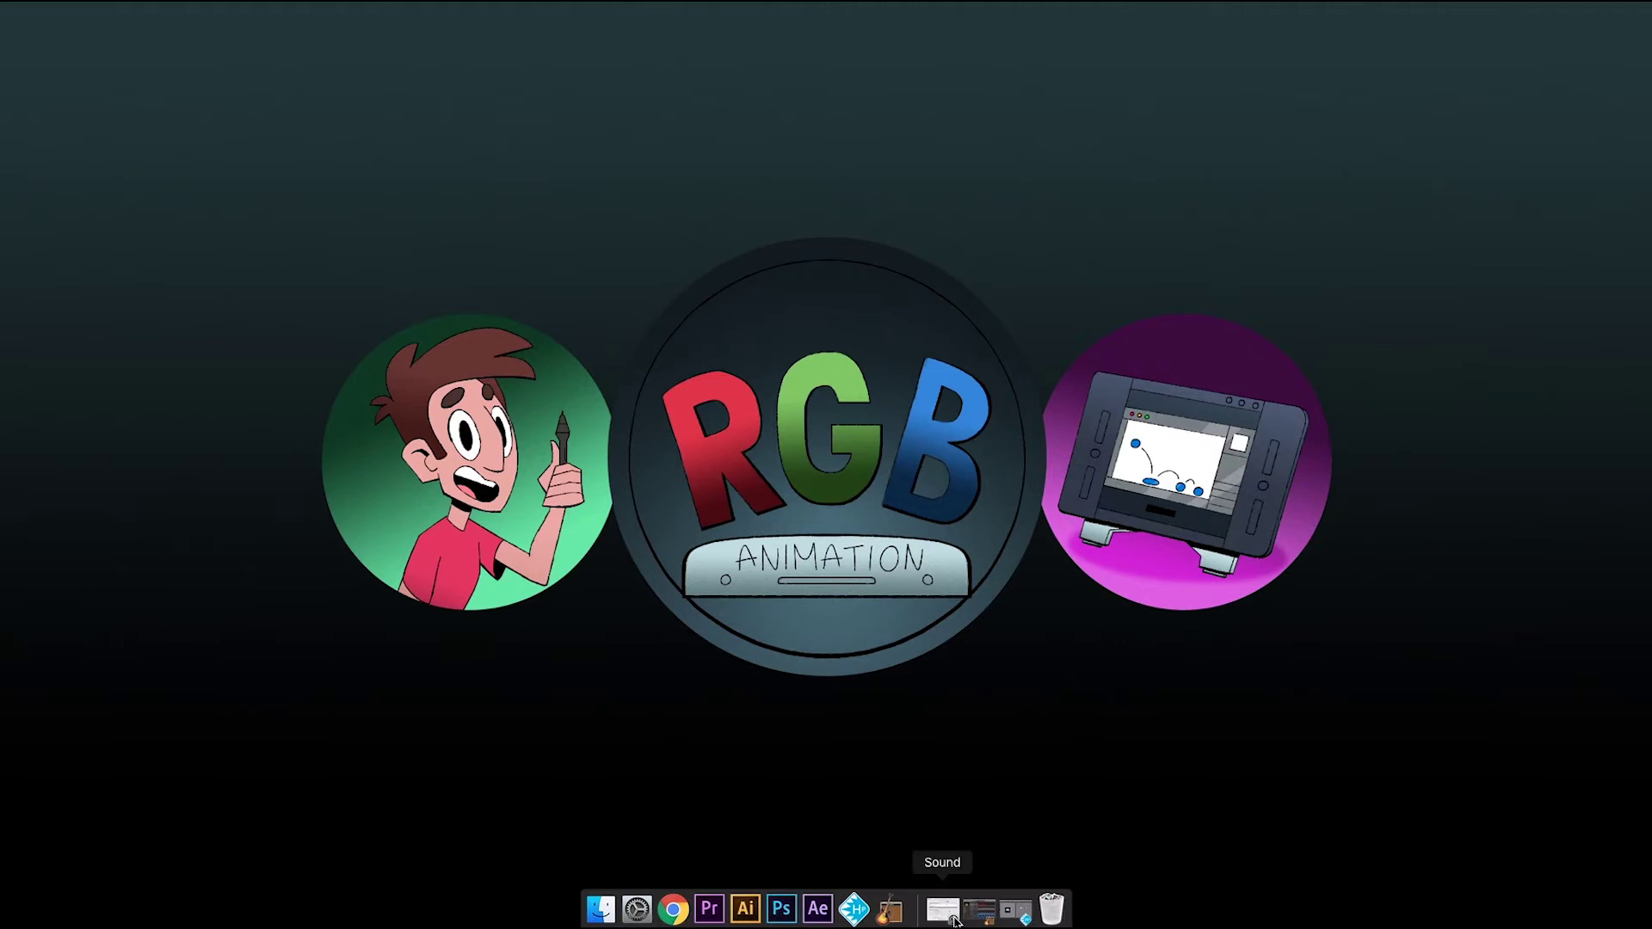
Step: Switch to the minimised RGB_cutter_tutorial scene in Toon Boom Harmony
click(1015, 910)
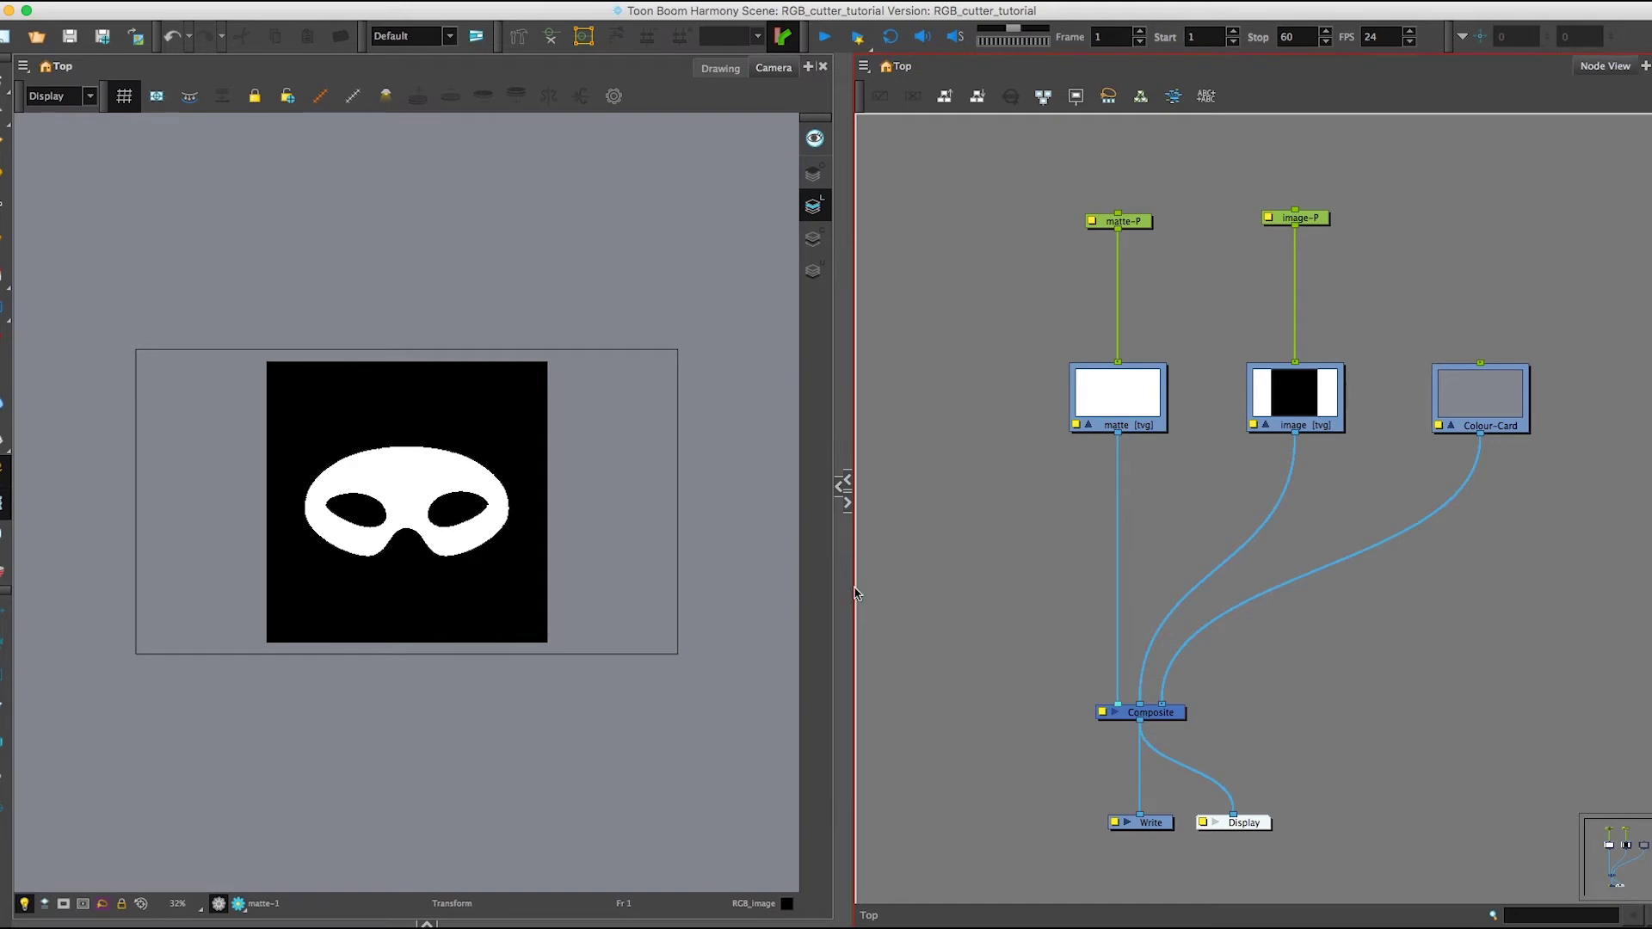
Step: Try moving the black square image and the white mask drawing separately, undoing each move, and clear the selection
click(492, 592)
mouse_move(494, 591)
mouse_down()
mouse_move(530, 582)
mouse_move(470, 516)
mouse_move(513, 579)
mouse_move(527, 549)
mouse_up()
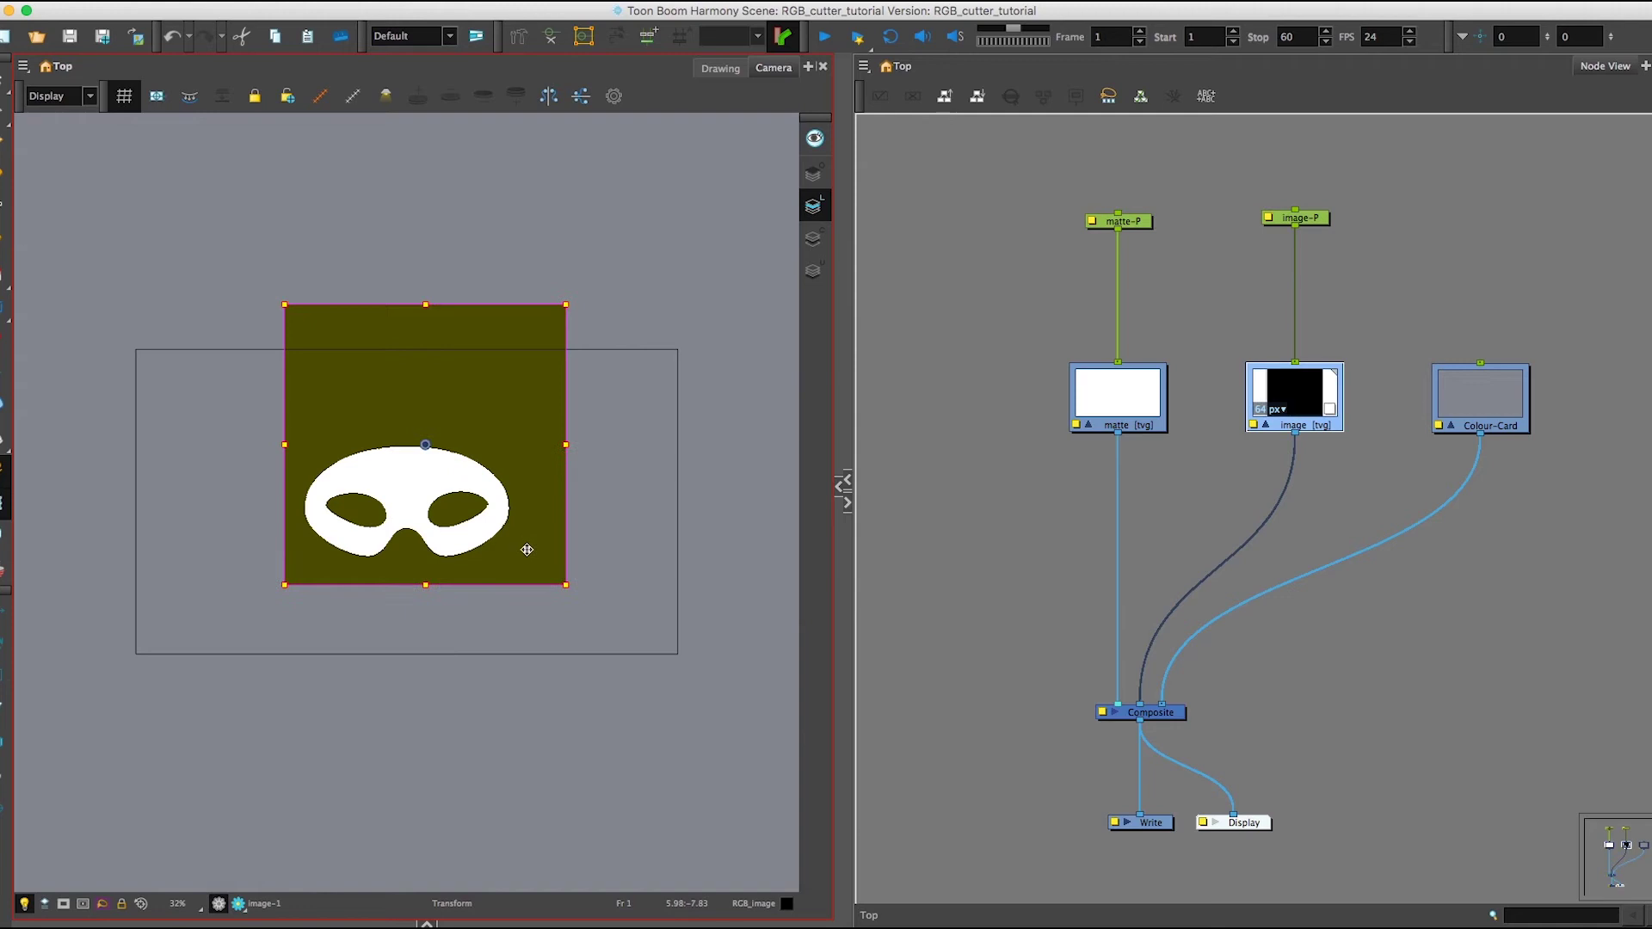
key(super+z)
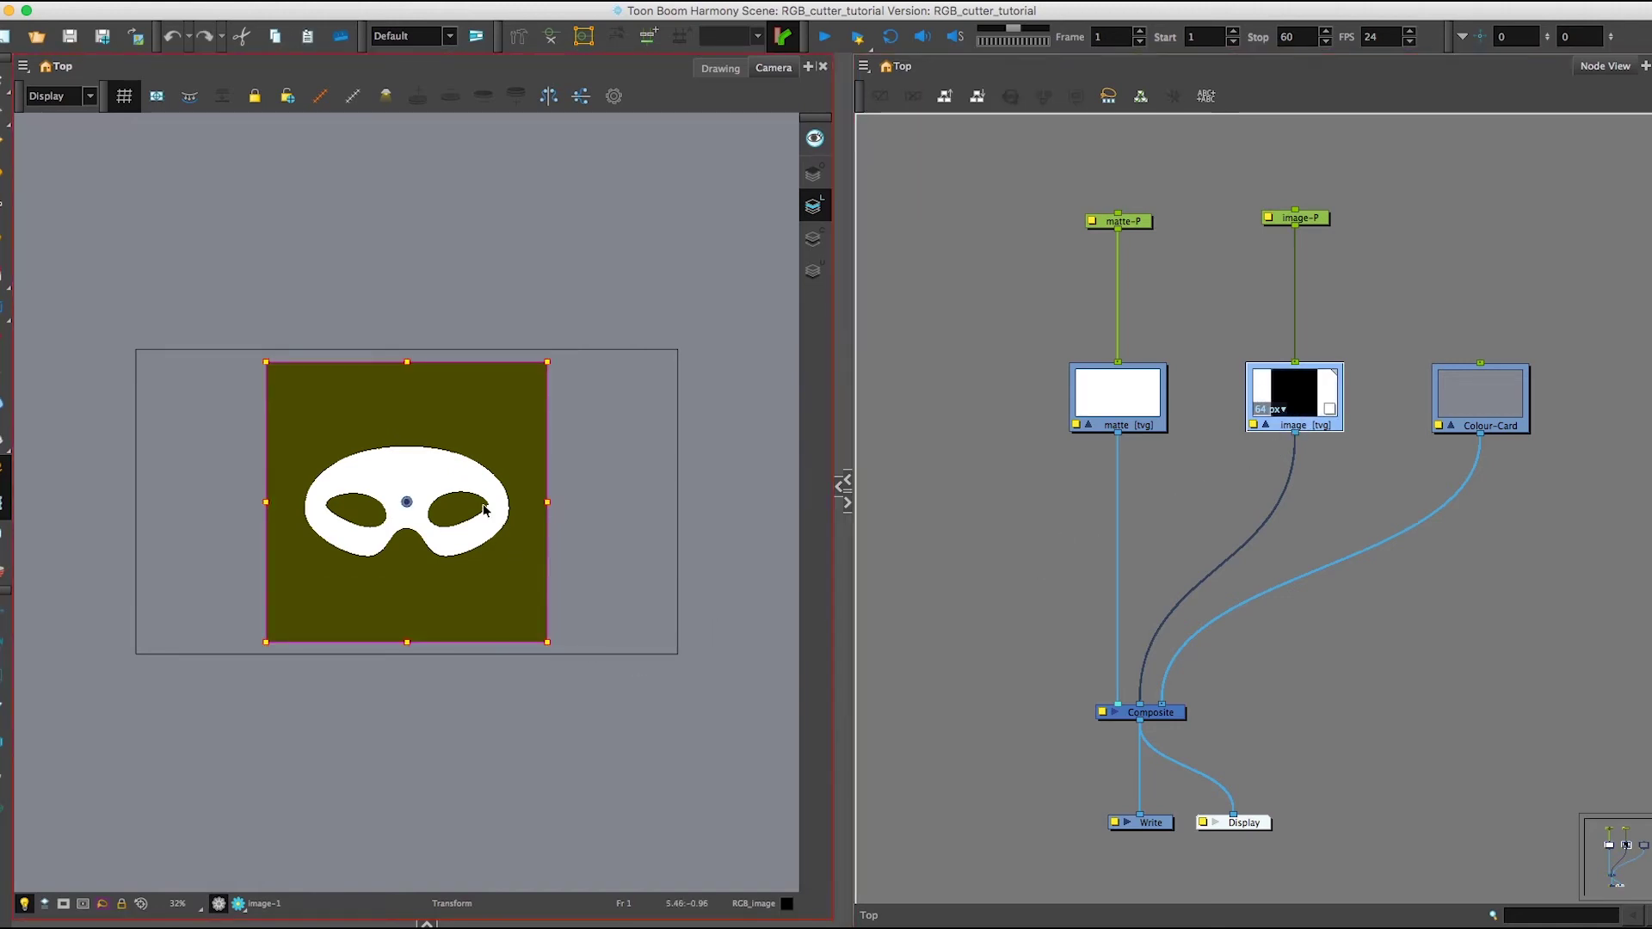
click(436, 487)
drag(455, 474, 450, 479)
key(super+z)
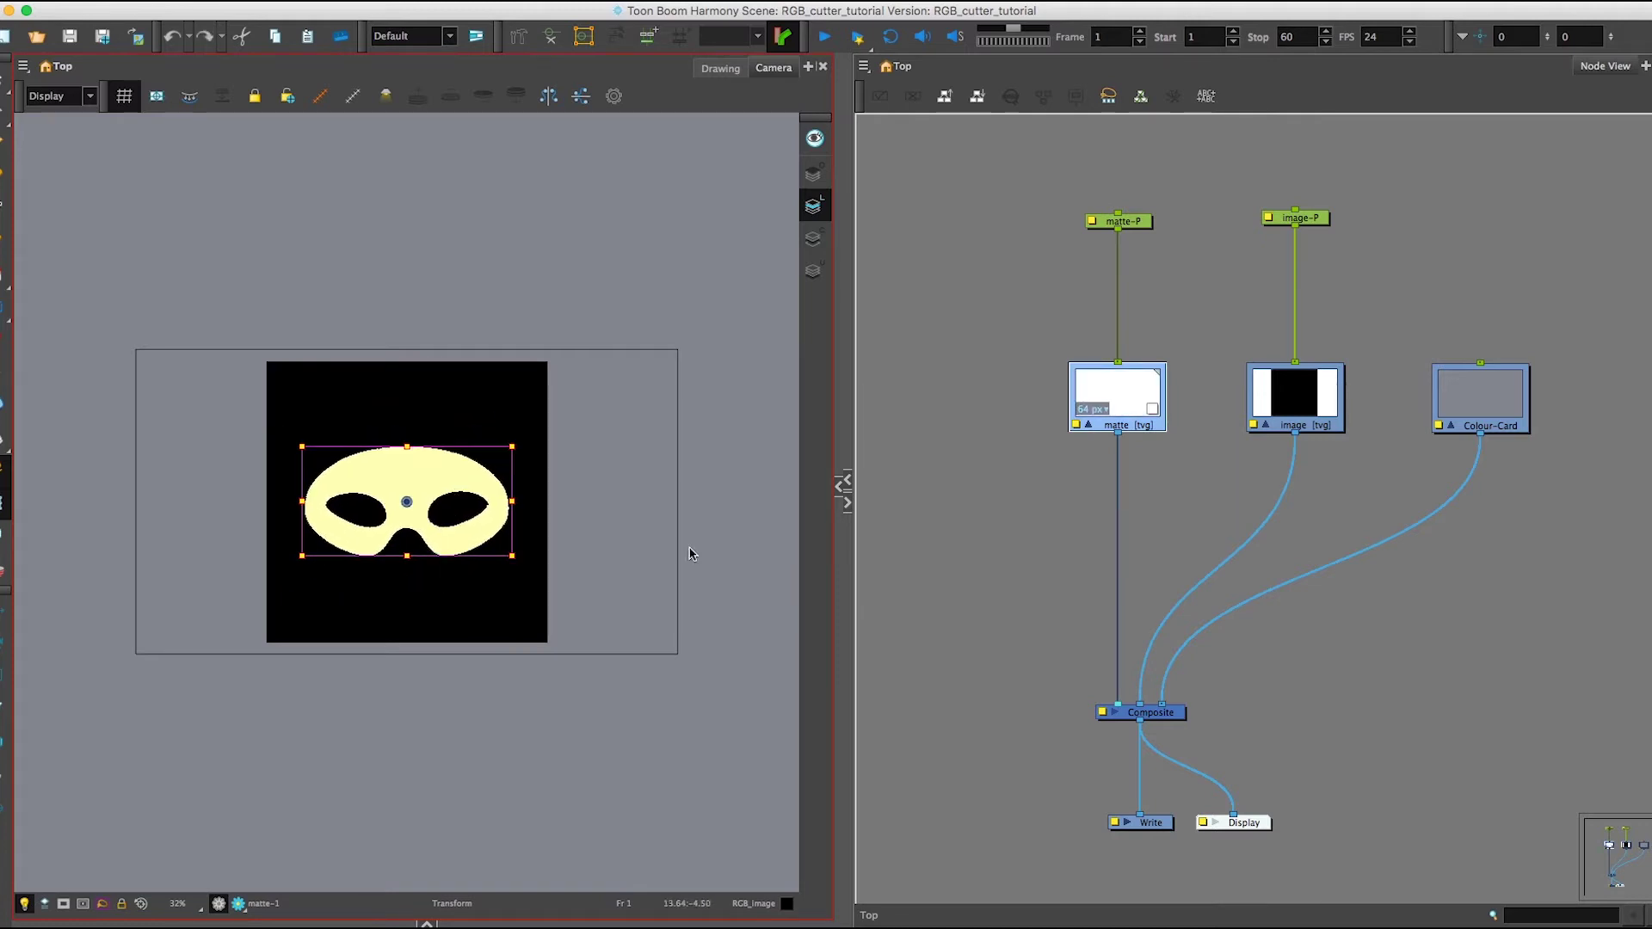
click(1124, 439)
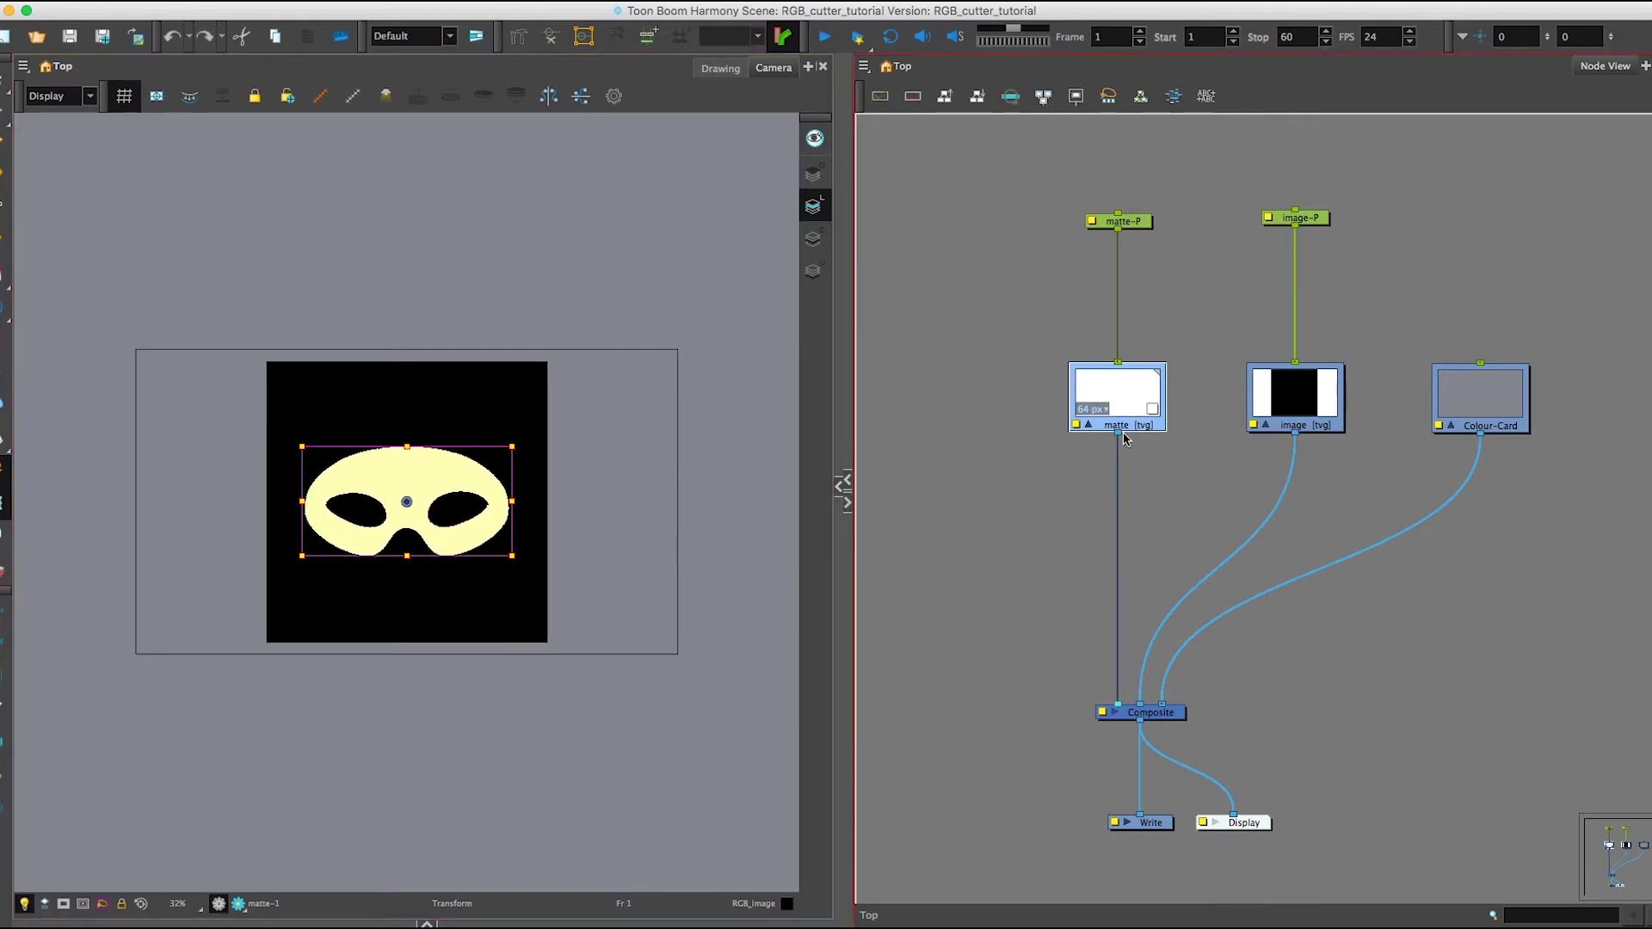
click(957, 595)
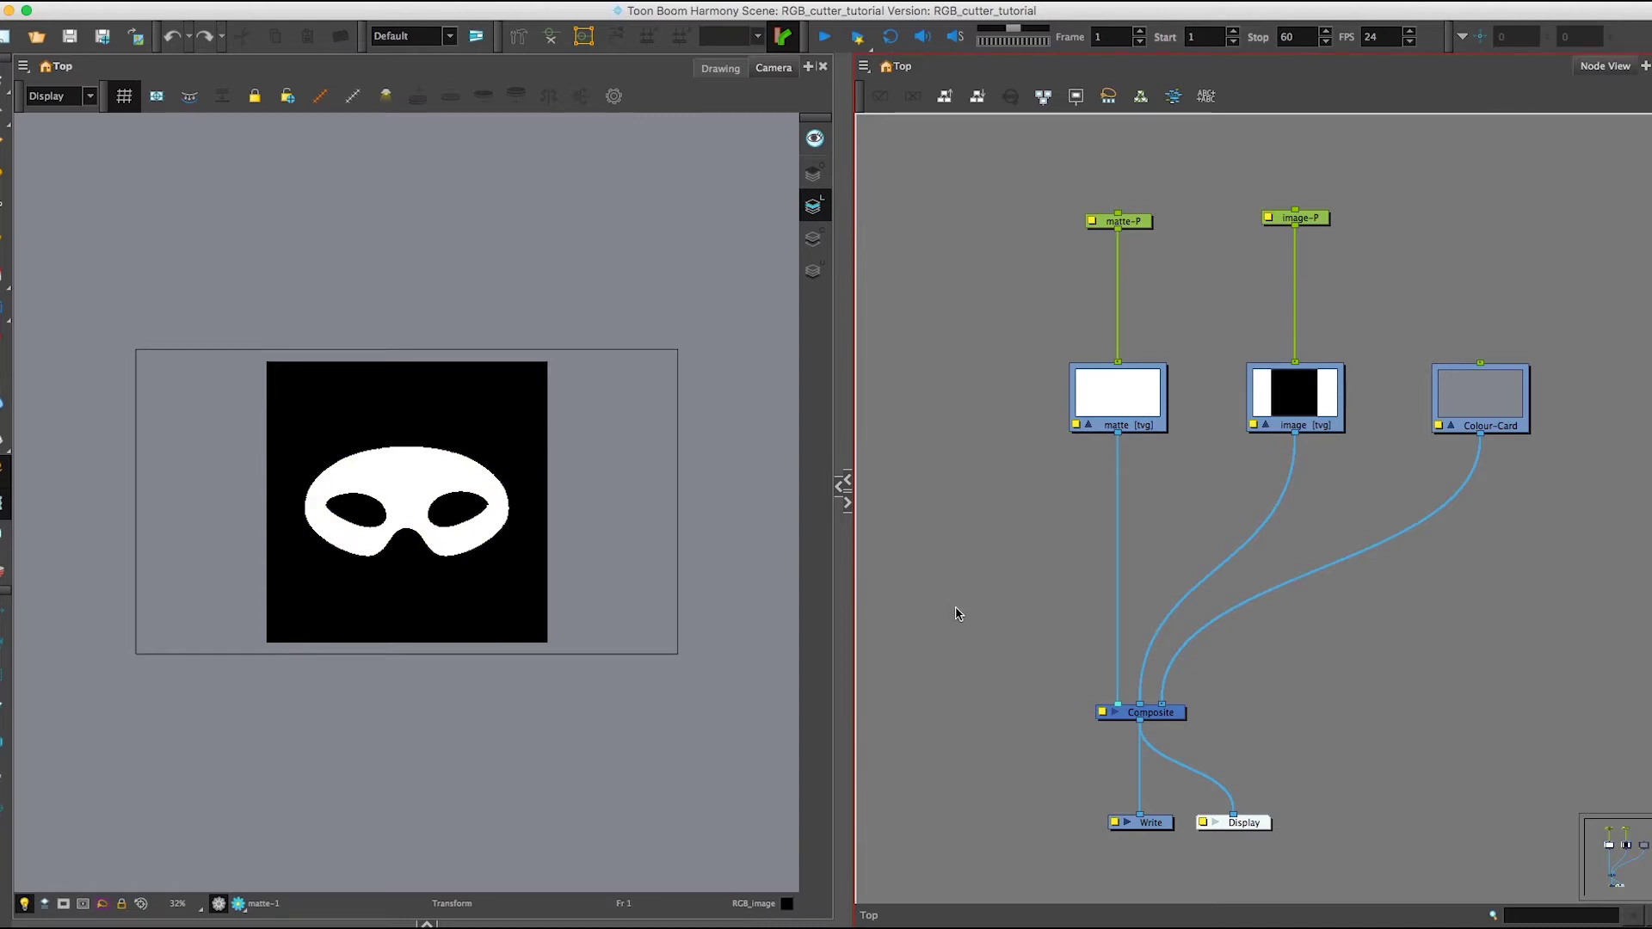
Step: Insert a Cutter node from the Combine category and place it in the empty space beside the matte's cable
right_click(980, 523)
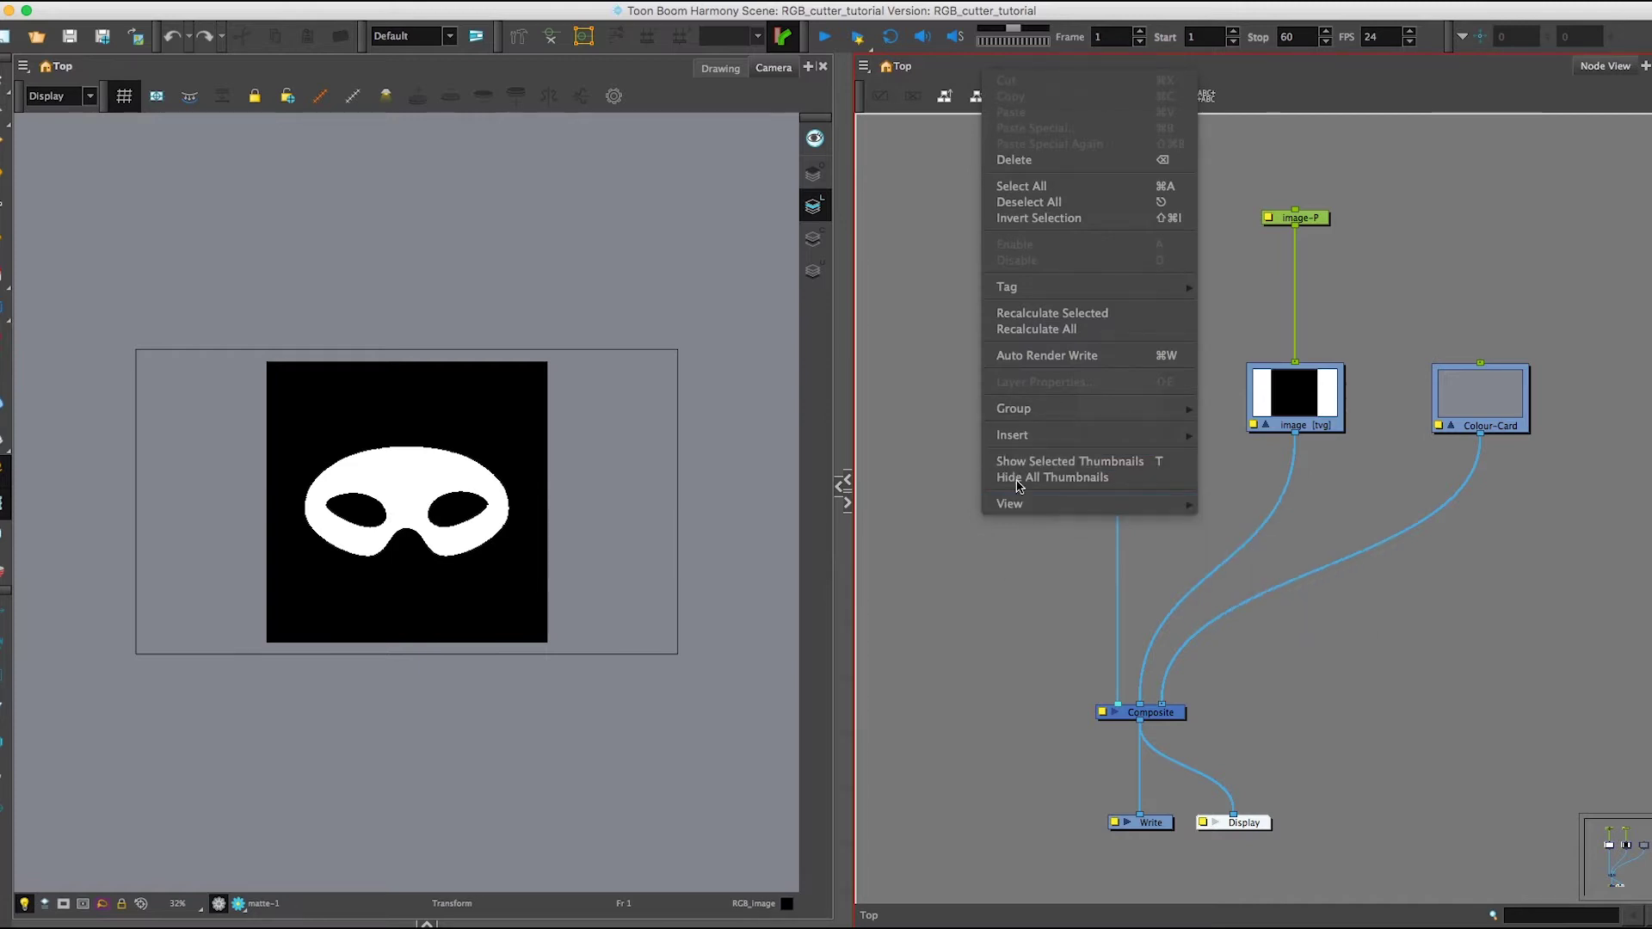
mouse_move(1039, 442)
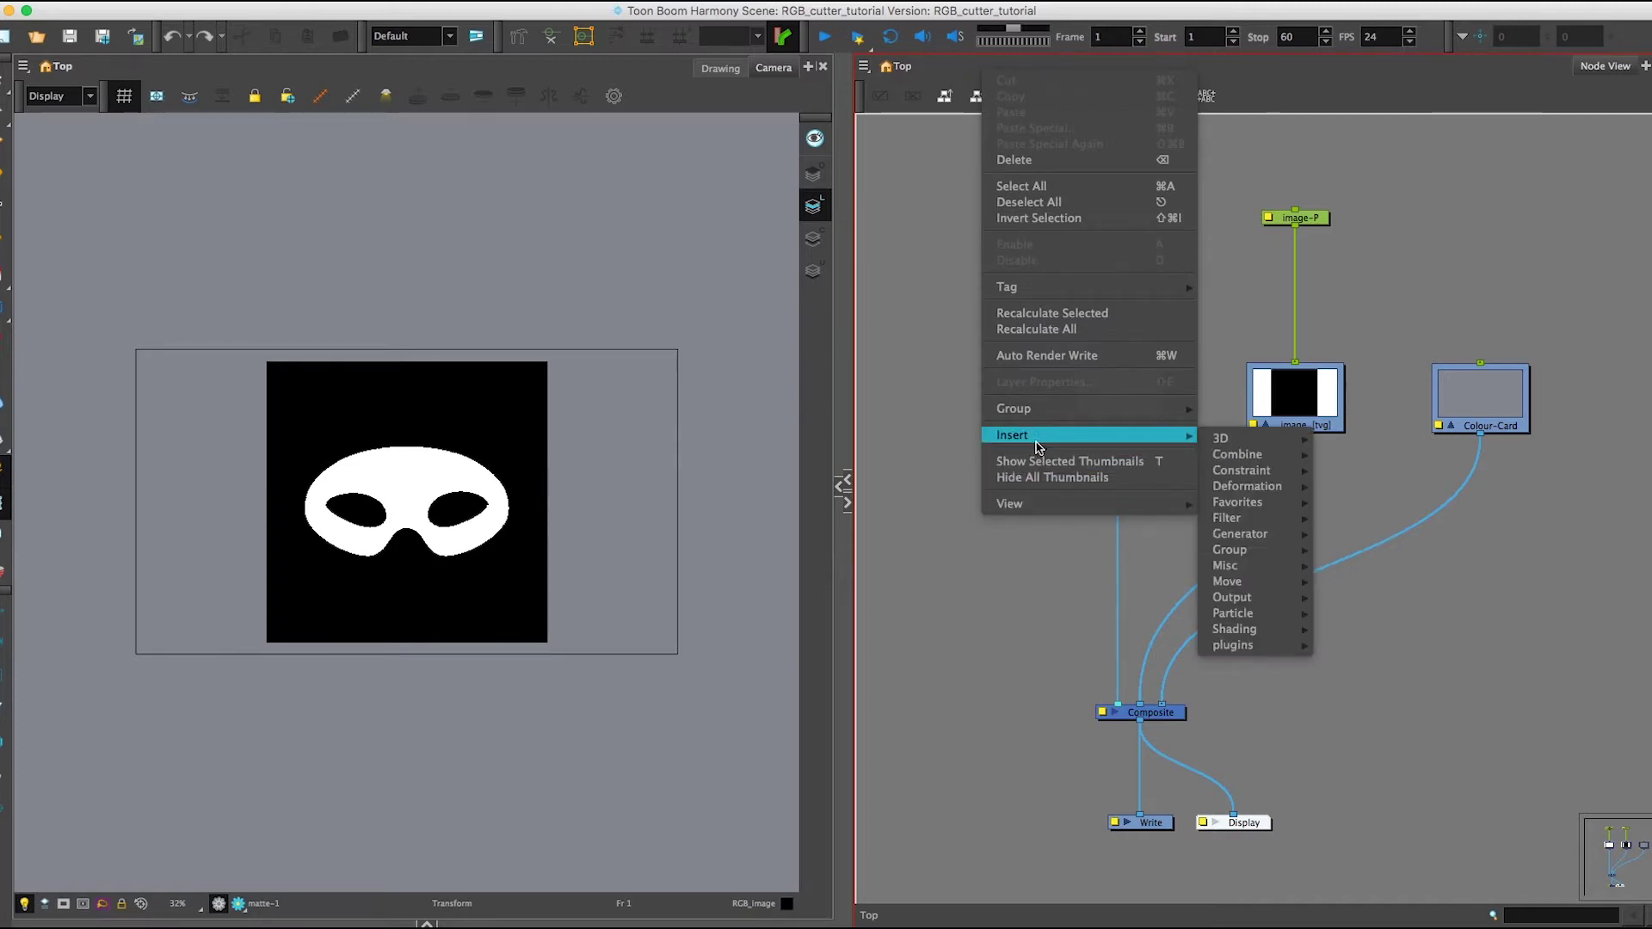
mouse_move(1278, 455)
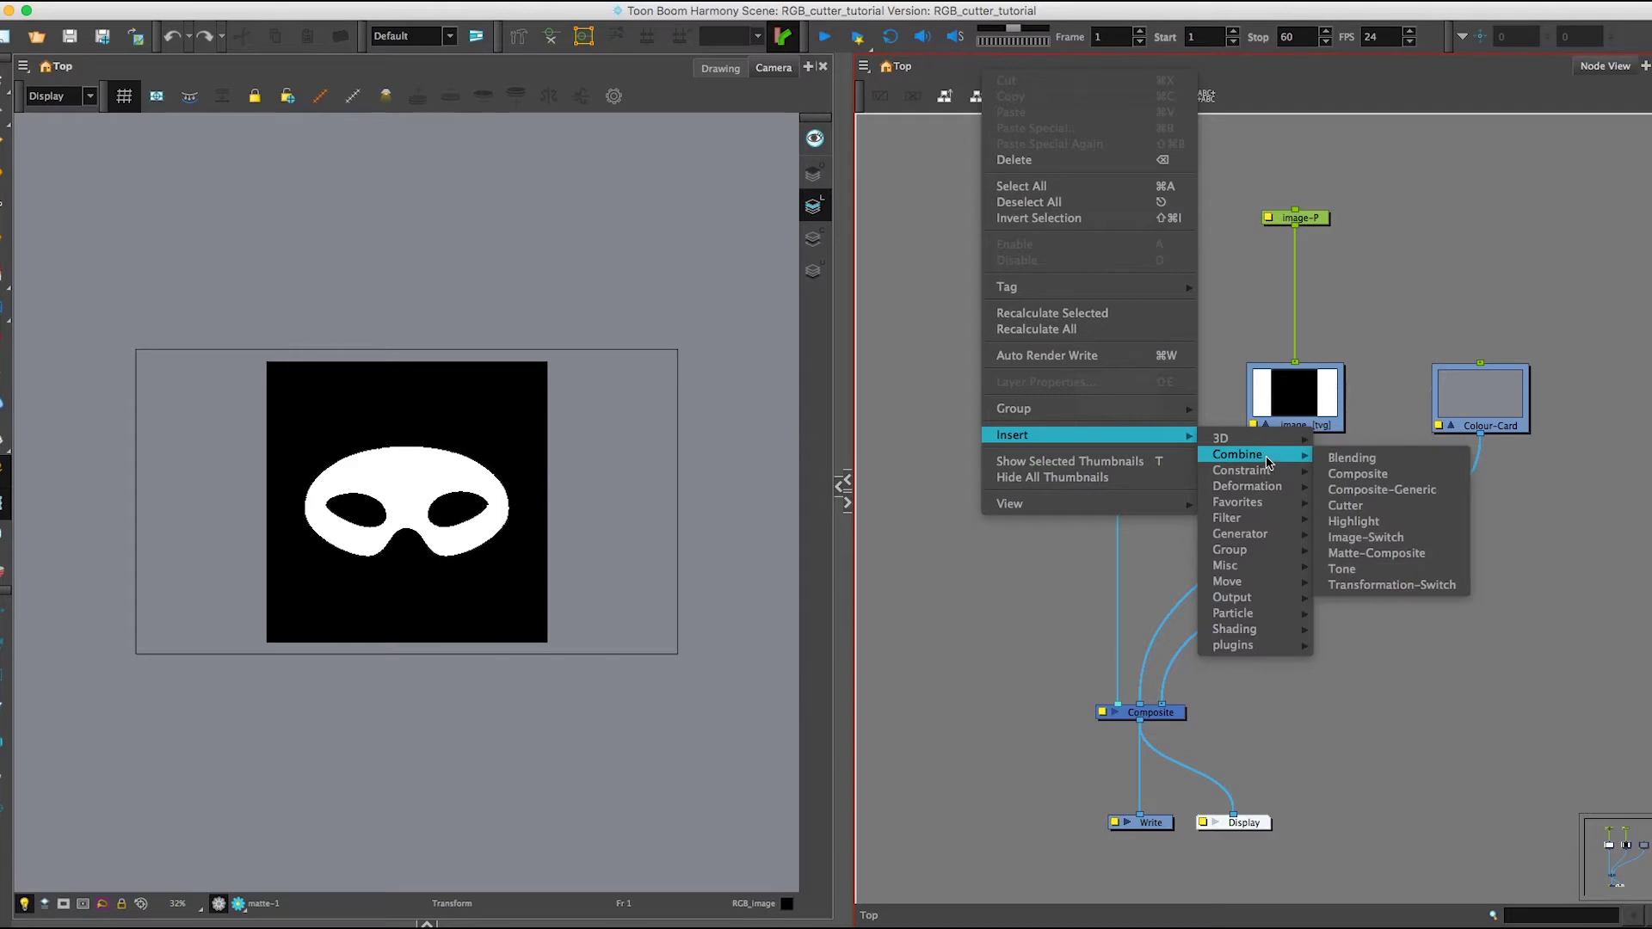
click(1375, 513)
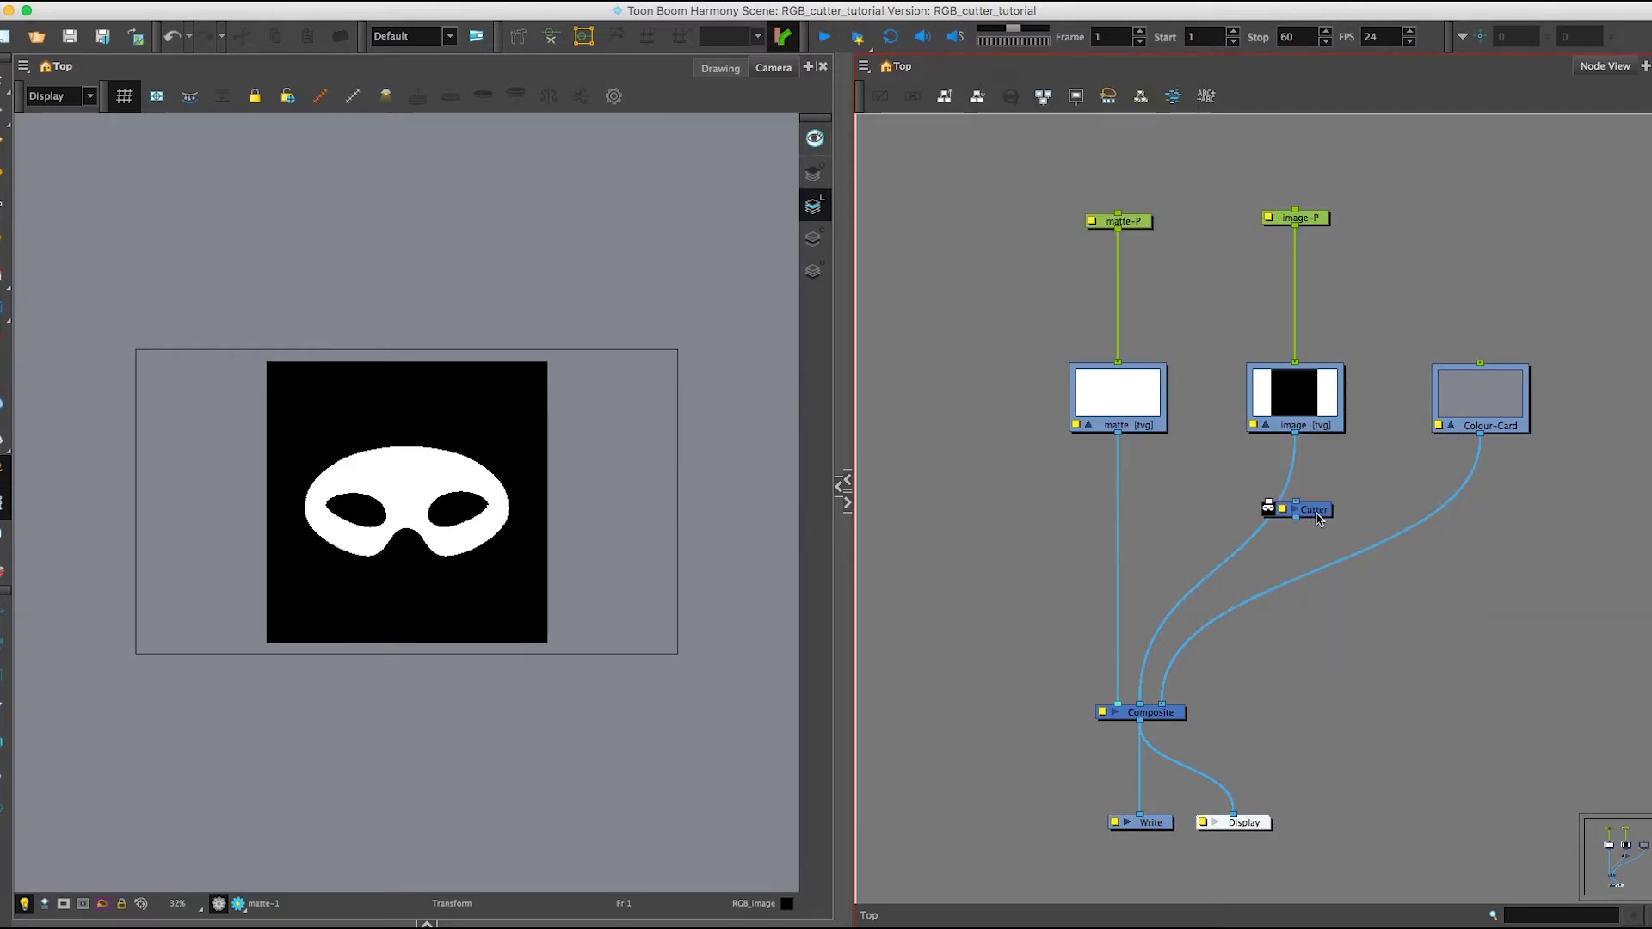
drag(1316, 520, 1257, 485)
scroll(1040, 519, up, 4)
drag(1026, 521, 1107, 503)
Step: Move the Cutter node onto the cable between the image drawing and the Composite to connect it there
key(2)
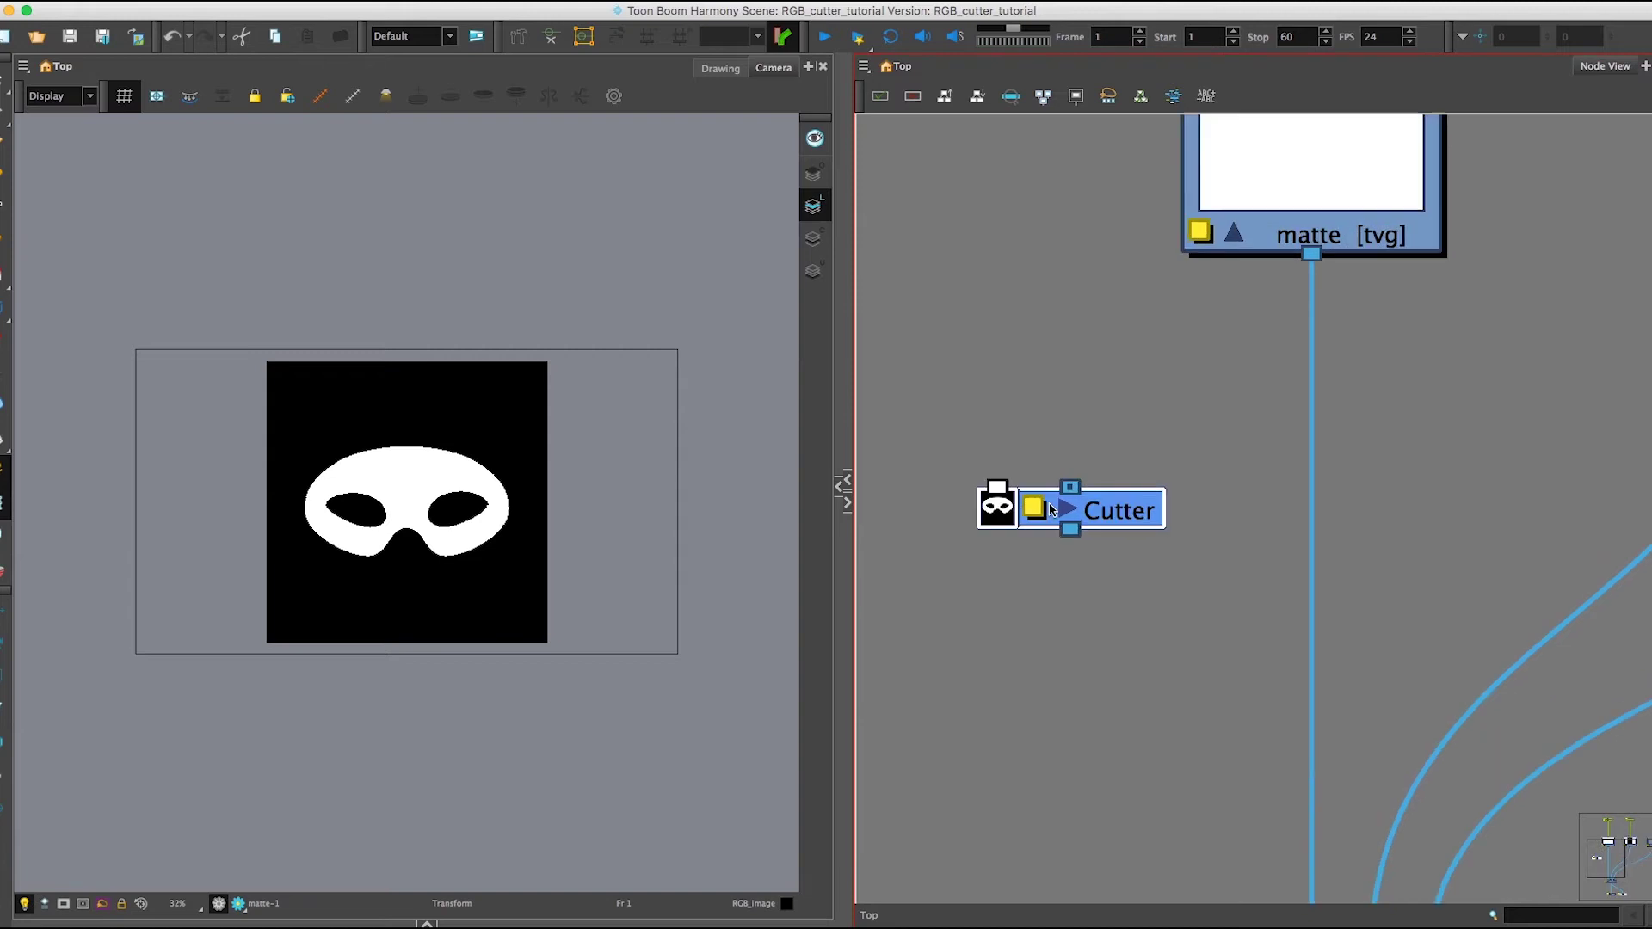
drag(1021, 471, 1011, 427)
scroll(1022, 526, up, 1)
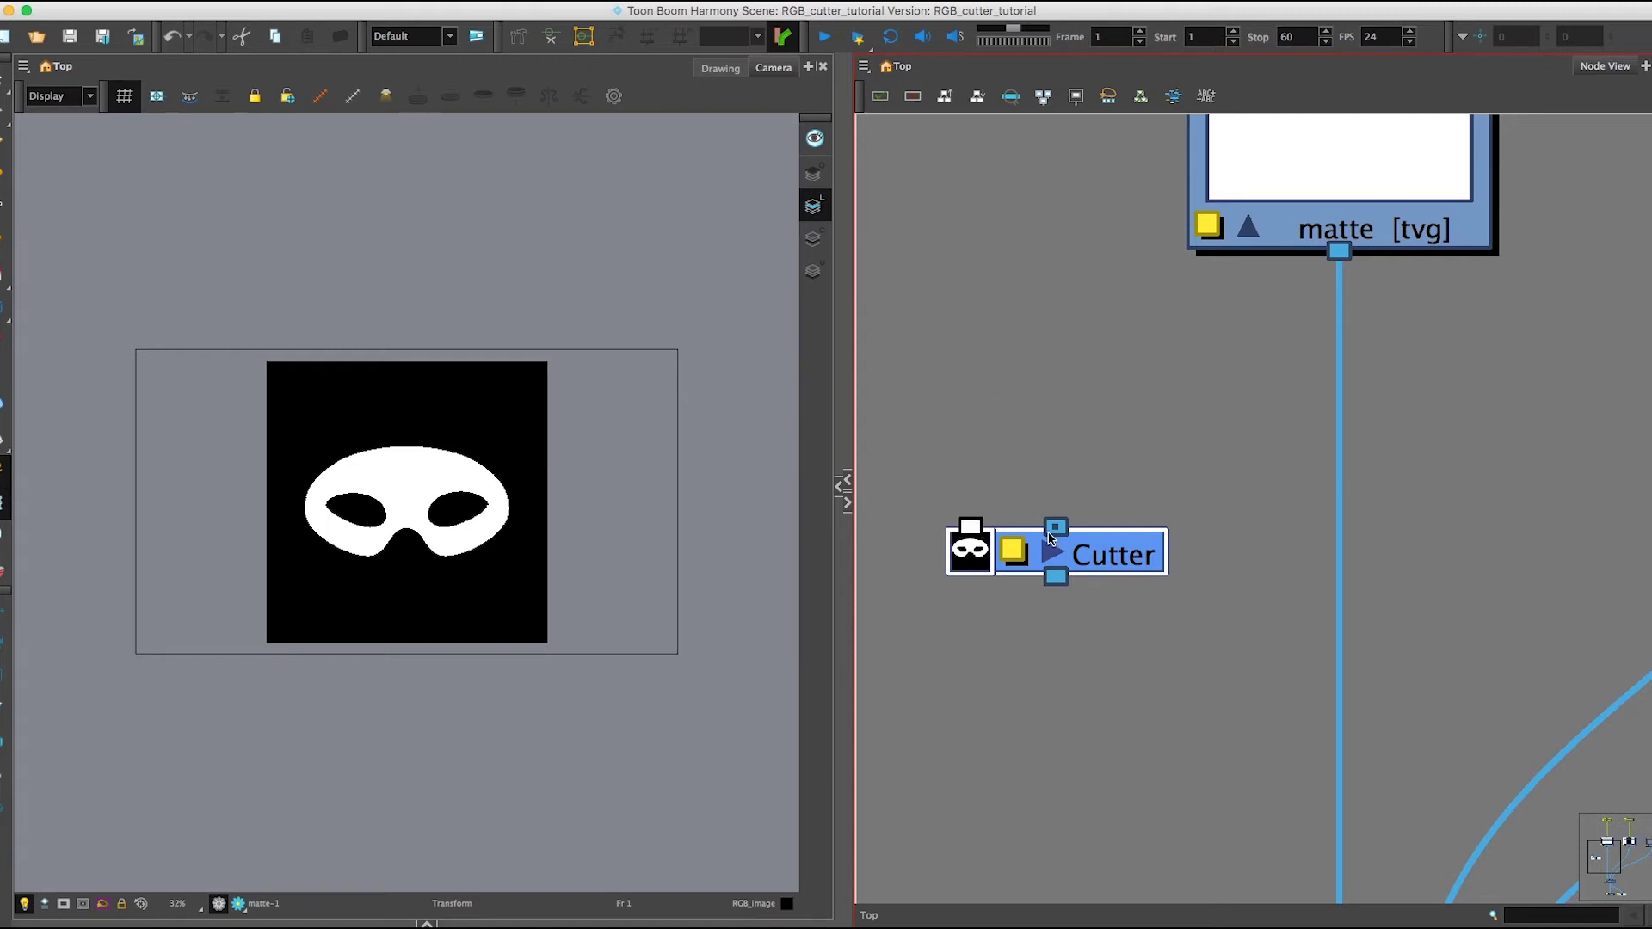
drag(1051, 539, 1099, 463)
key(1)
key(1)
key(1)
key(1)
drag(1138, 578, 1267, 511)
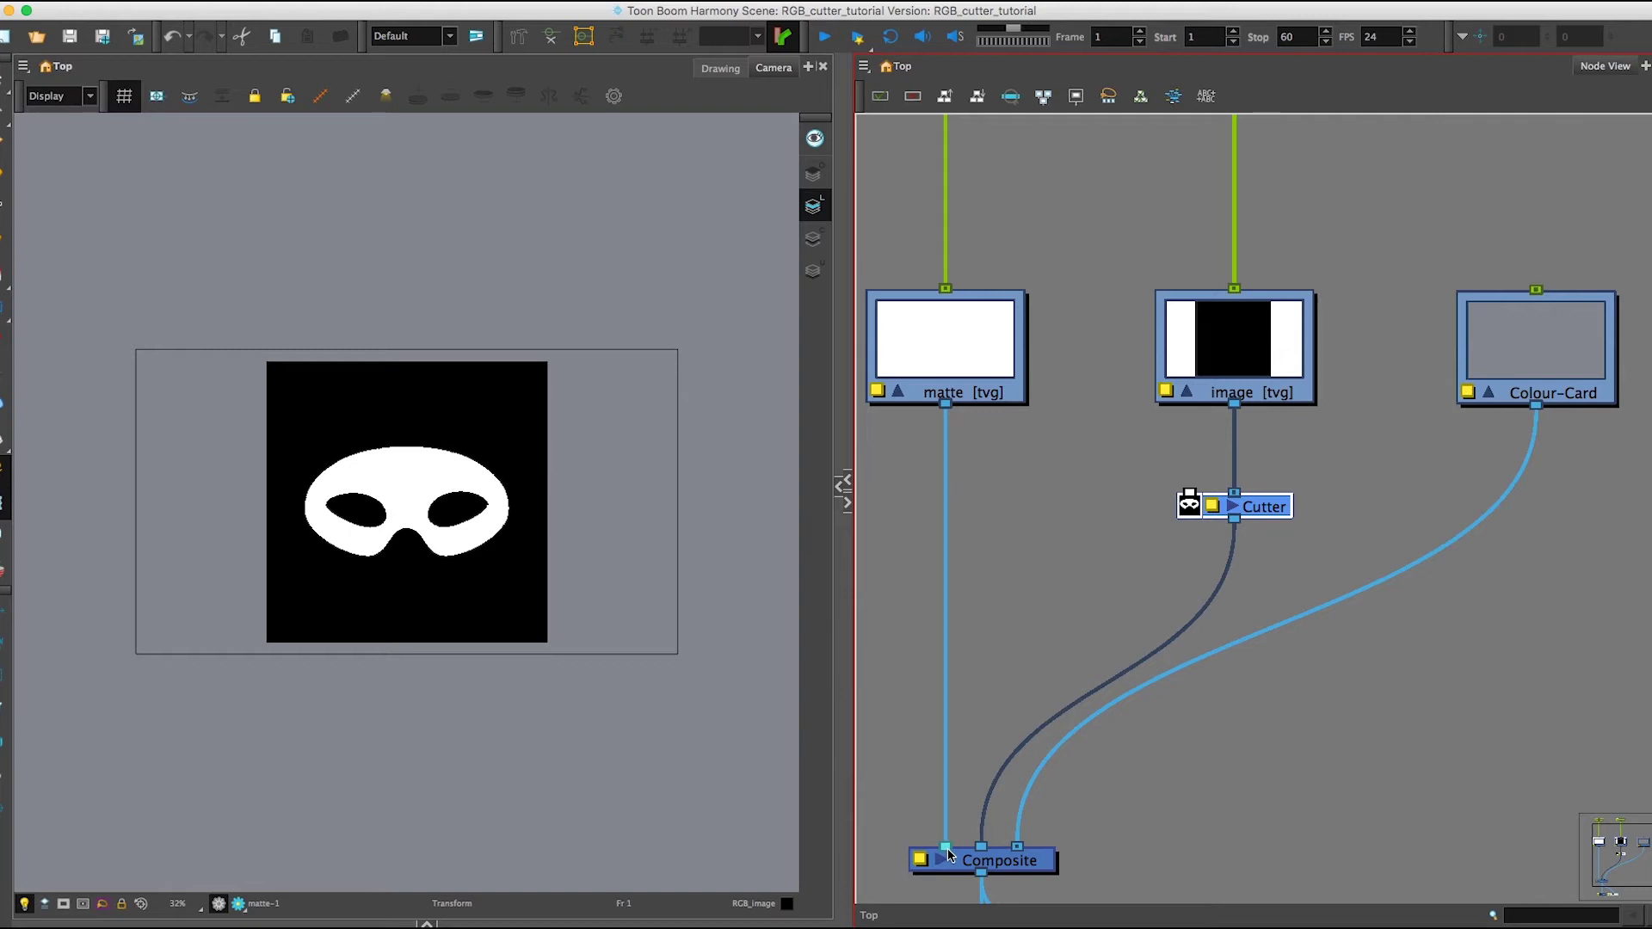
Step: Reroute the matte drawing's output from the Composite to the Cutter's Matte port
drag(949, 831, 1196, 482)
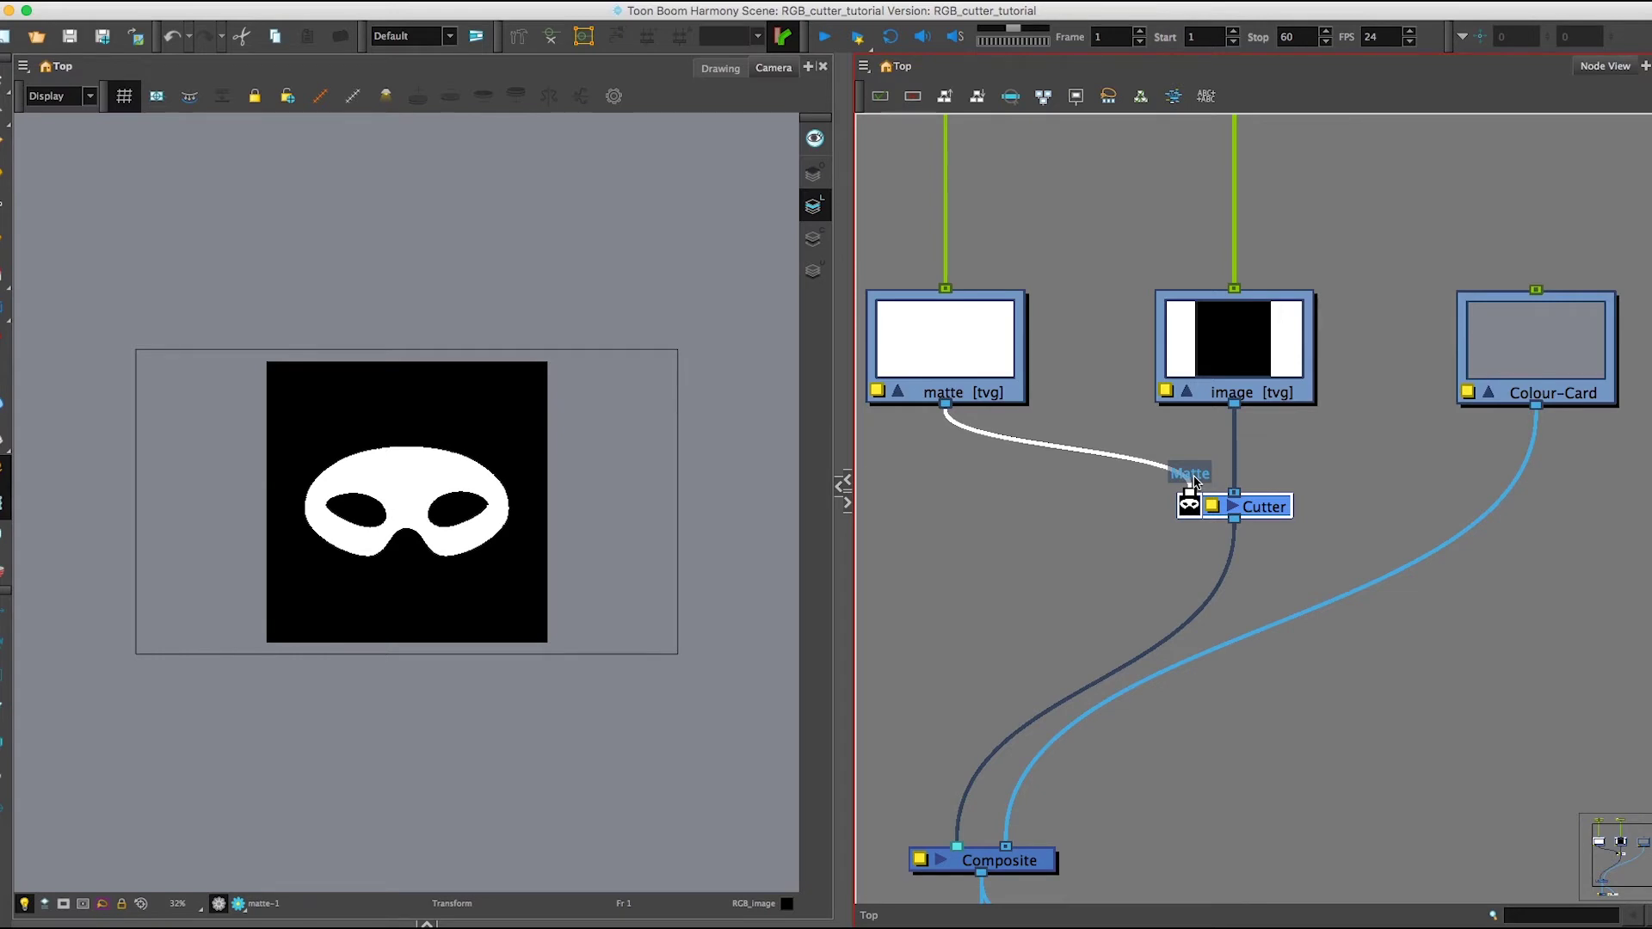
drag(1195, 481, 1195, 483)
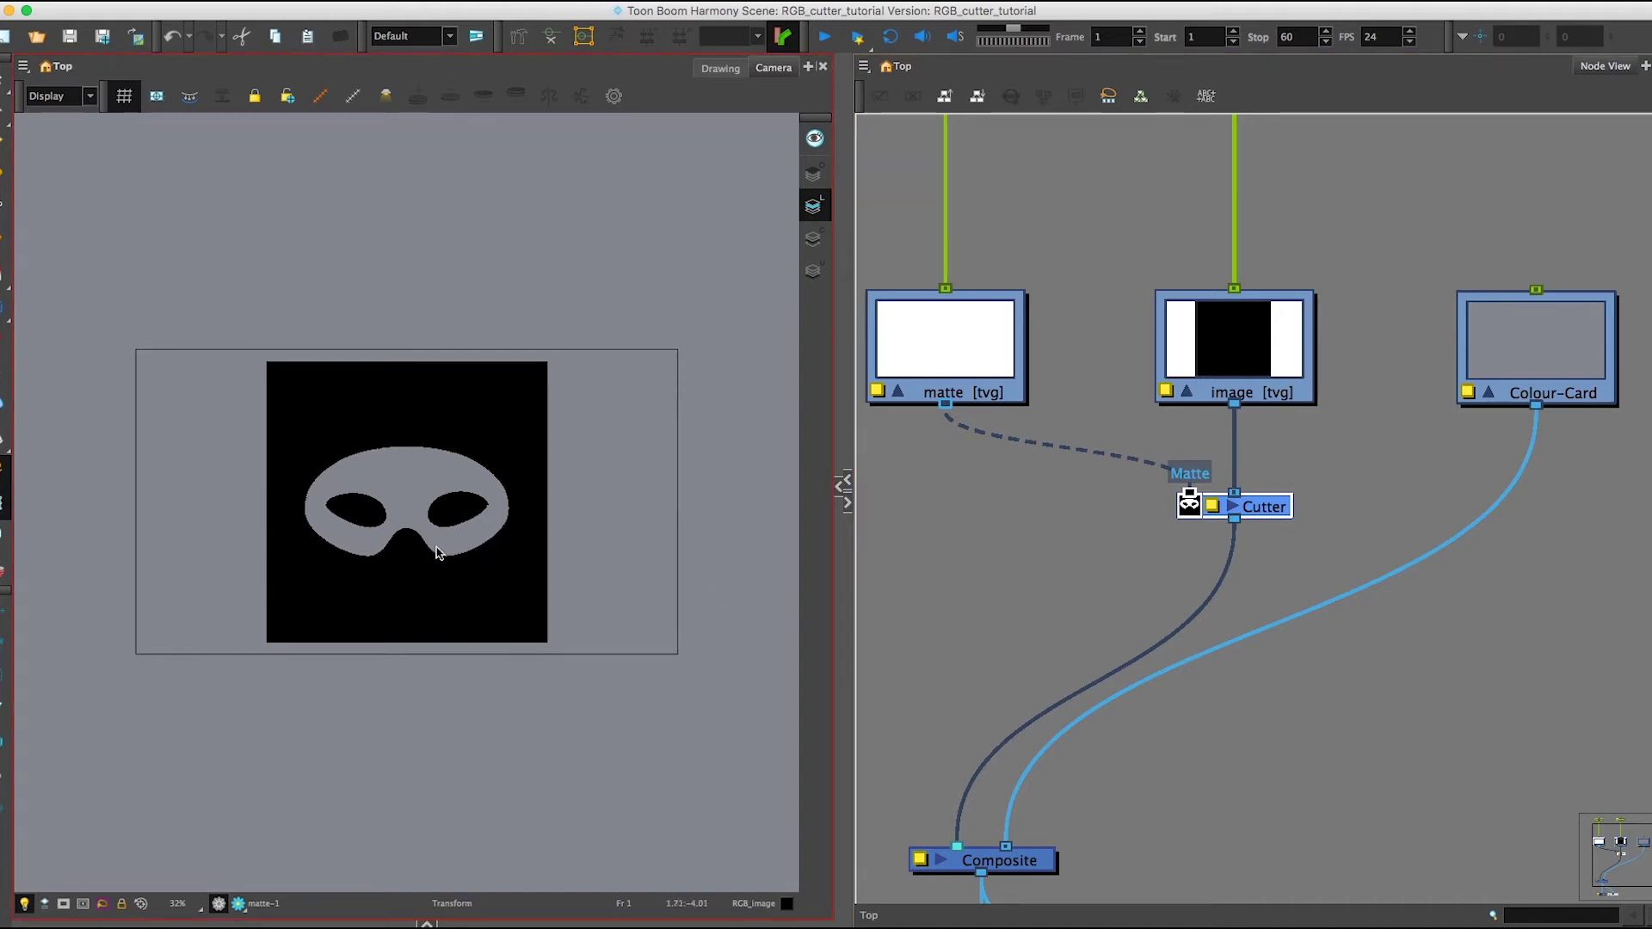
Step: Try moving the mask-shaped hole over the black square with the matte-P peg, and undo the move
scroll(968, 482, up, 4)
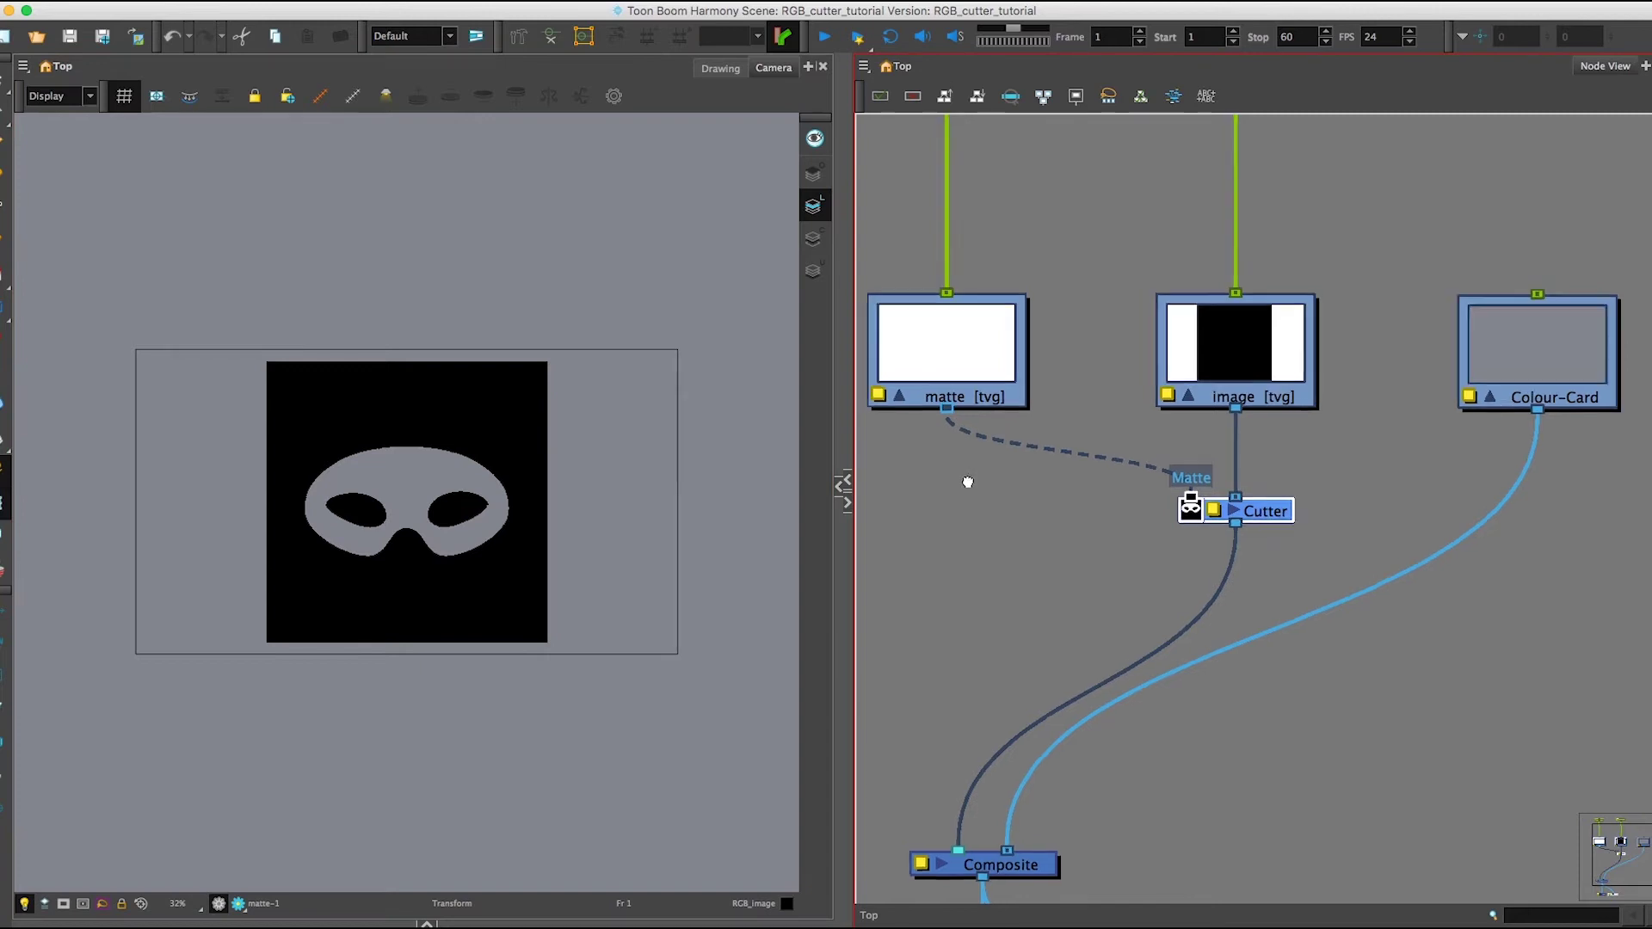
click(1000, 242)
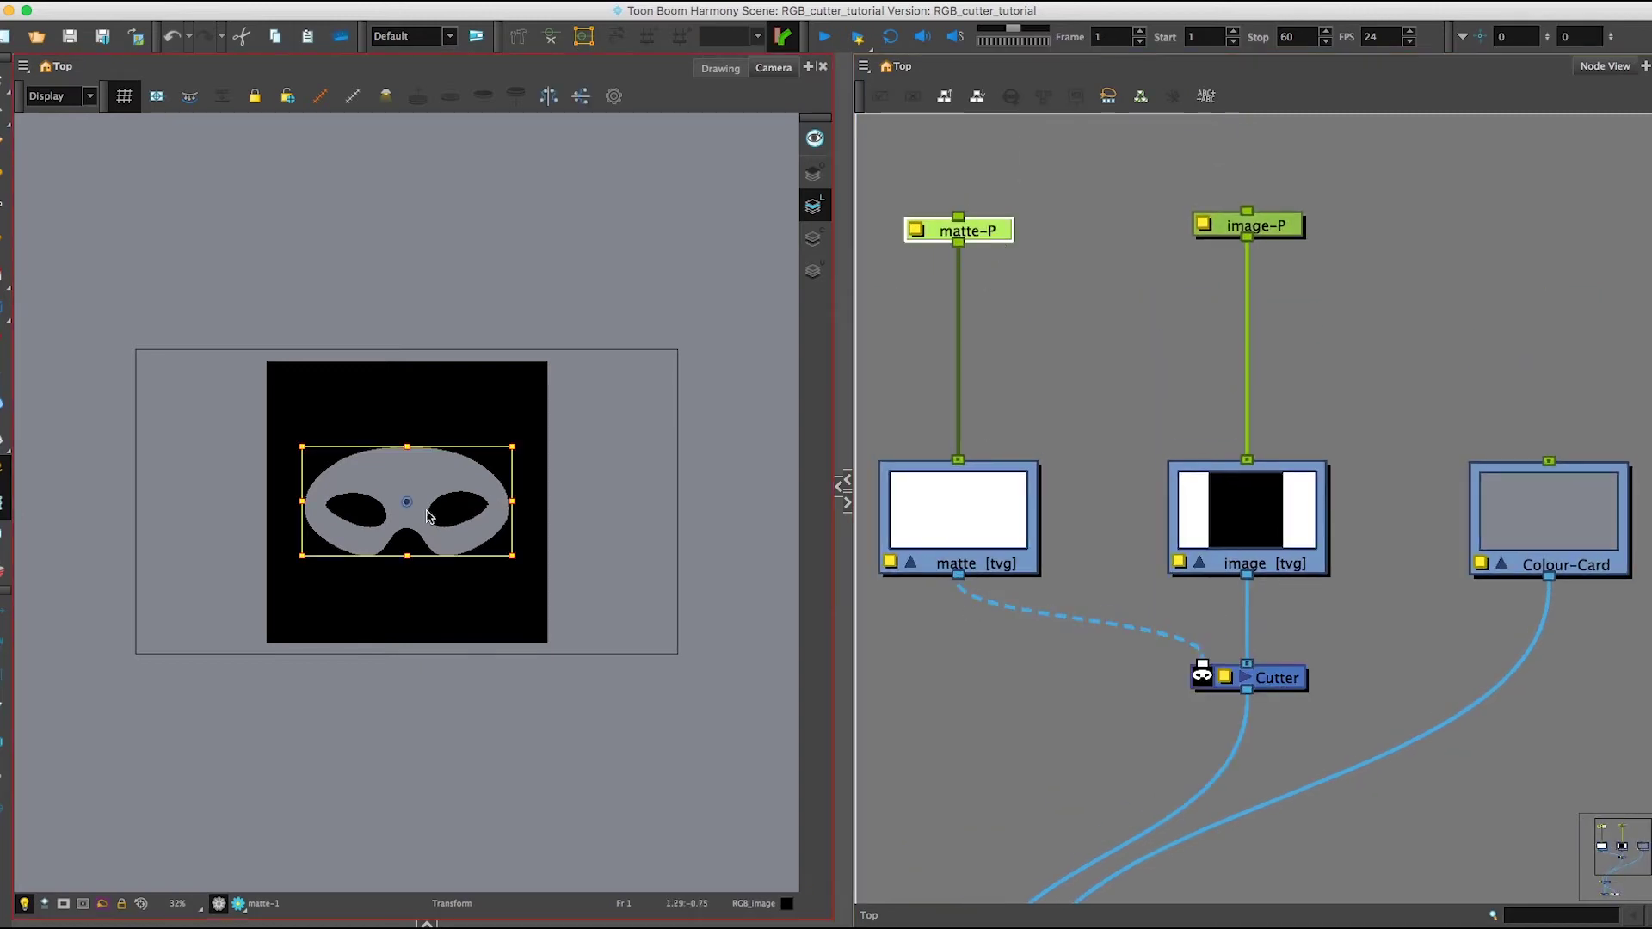
mouse_move(423, 512)
mouse_down()
mouse_move(378, 559)
mouse_move(379, 499)
mouse_move(384, 559)
mouse_move(408, 518)
mouse_move(428, 538)
mouse_move(496, 490)
mouse_up()
key(super+z)
key(space)
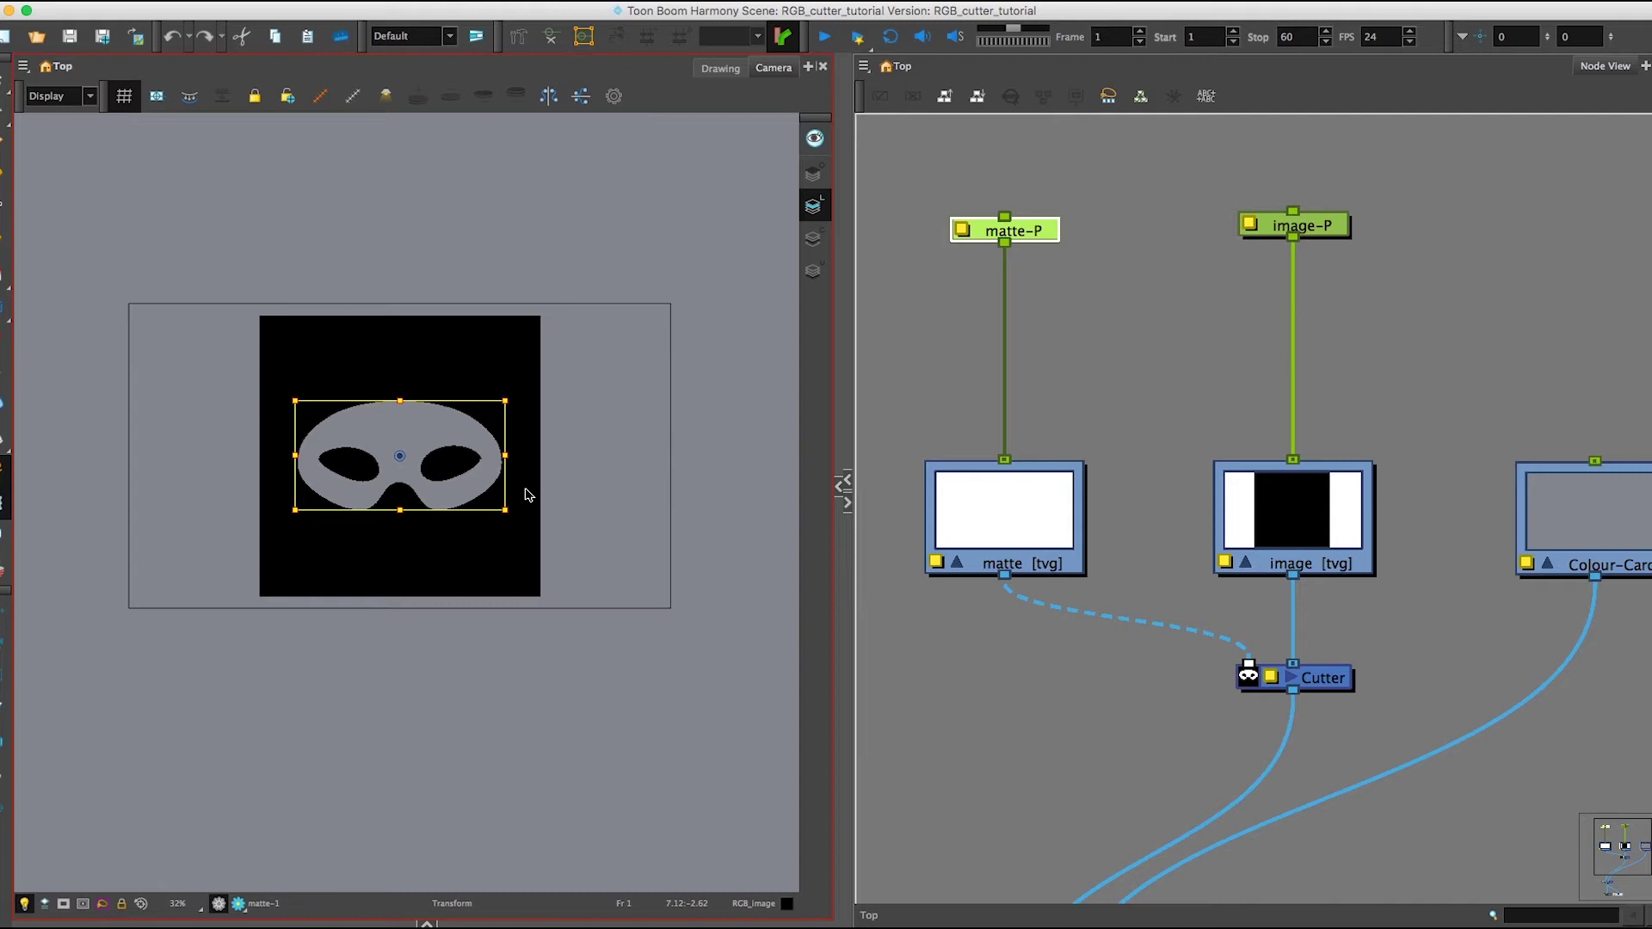
key(space)
drag(546, 499, 546, 465)
key(space)
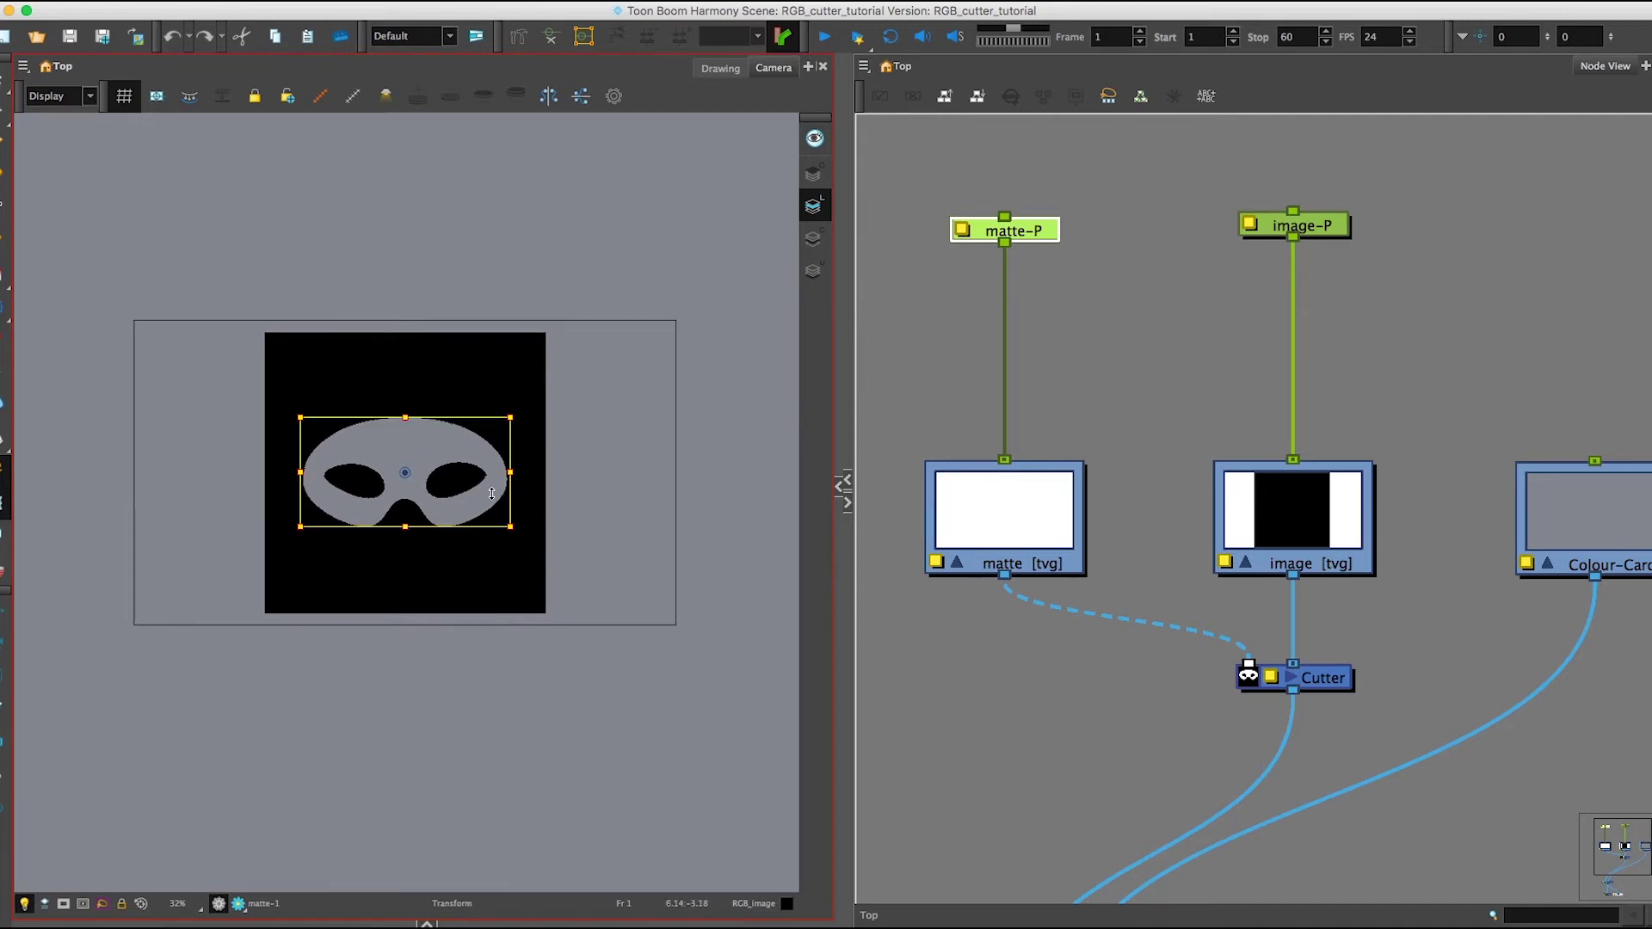
Step: Clear the selection and invert the Cutter so it shows the image only inside the matte shape
click(1195, 670)
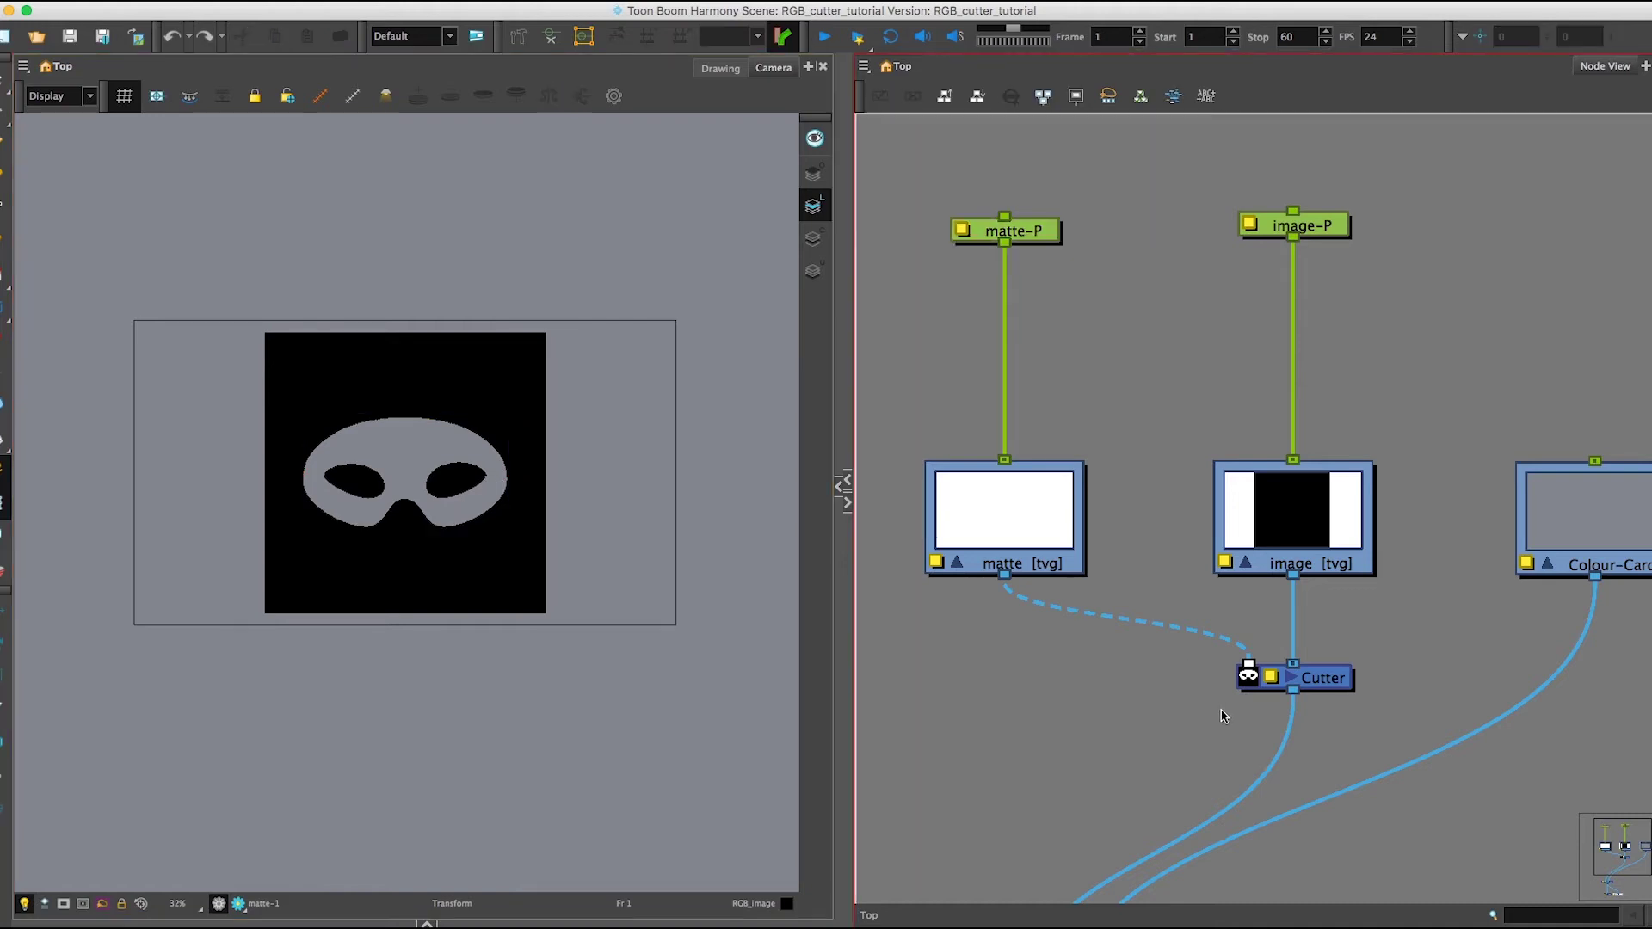
drag(1338, 608, 1242, 527)
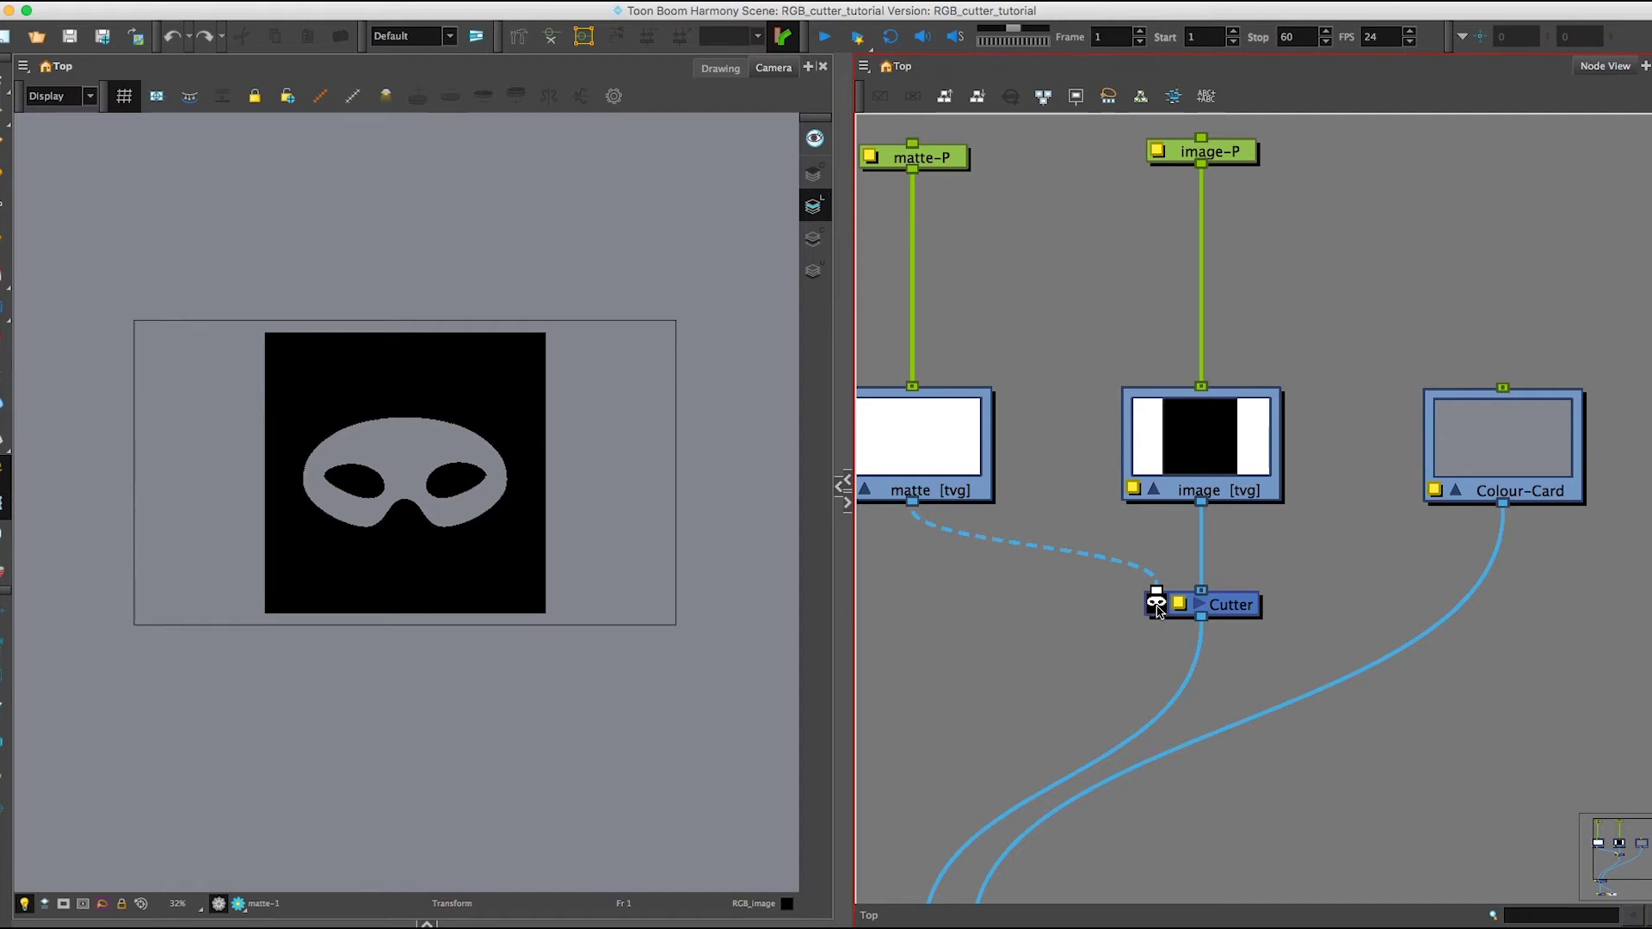
click(1157, 606)
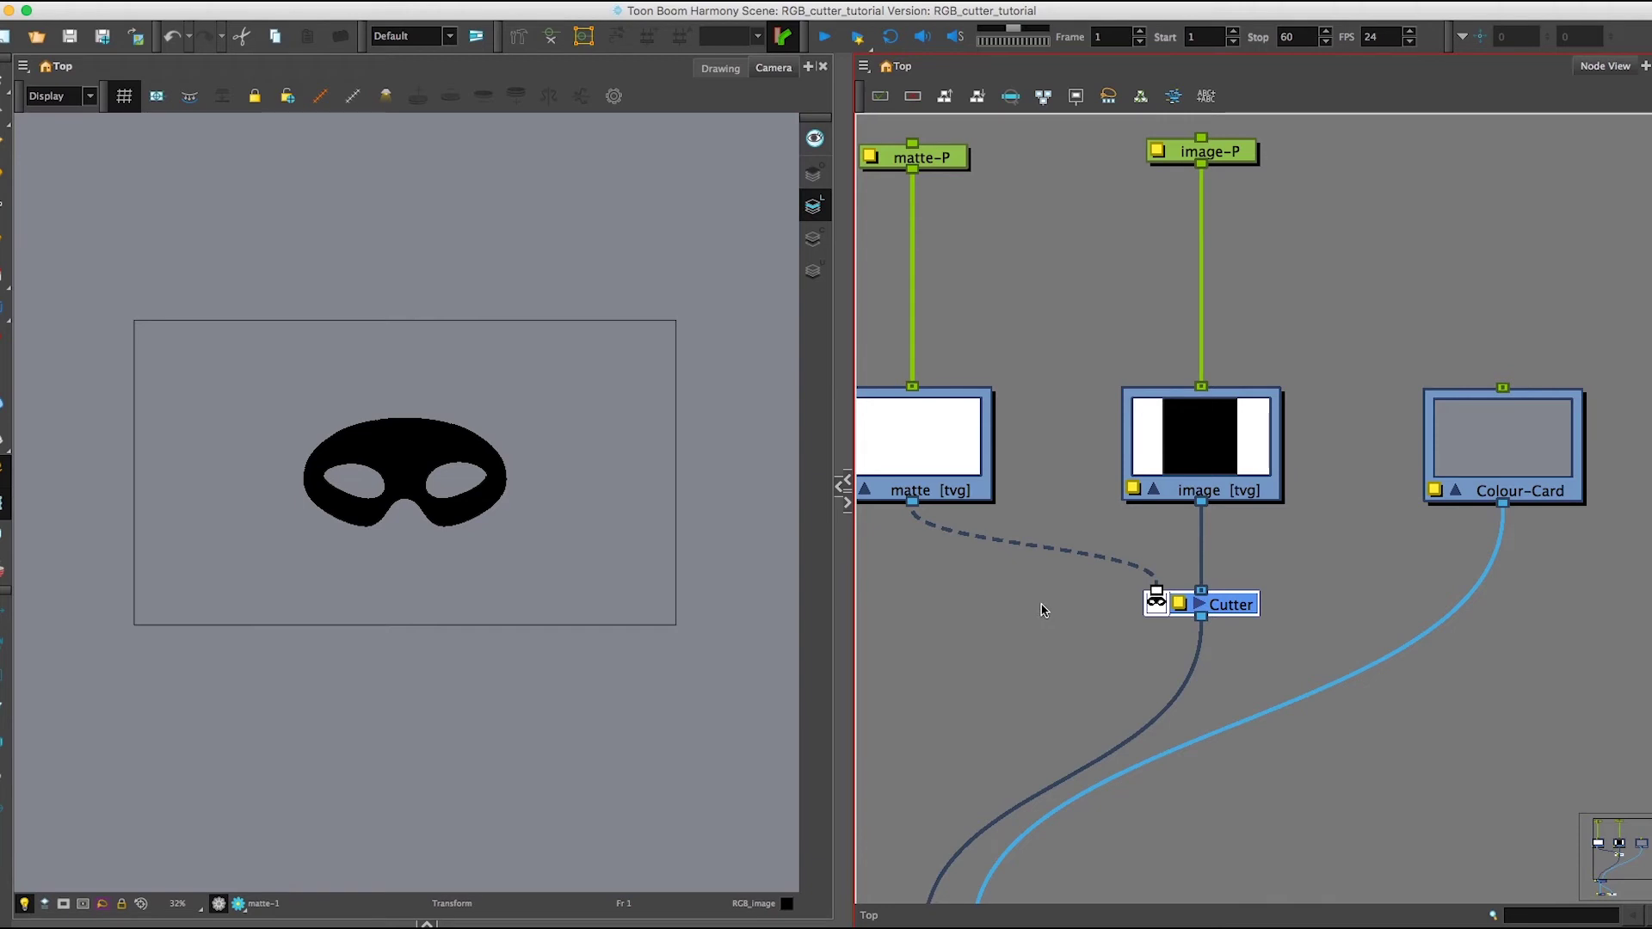
Step: Try moving the inverted matte with the matte-P peg, undo the move, and clear the selection
drag(1013, 543, 1093, 621)
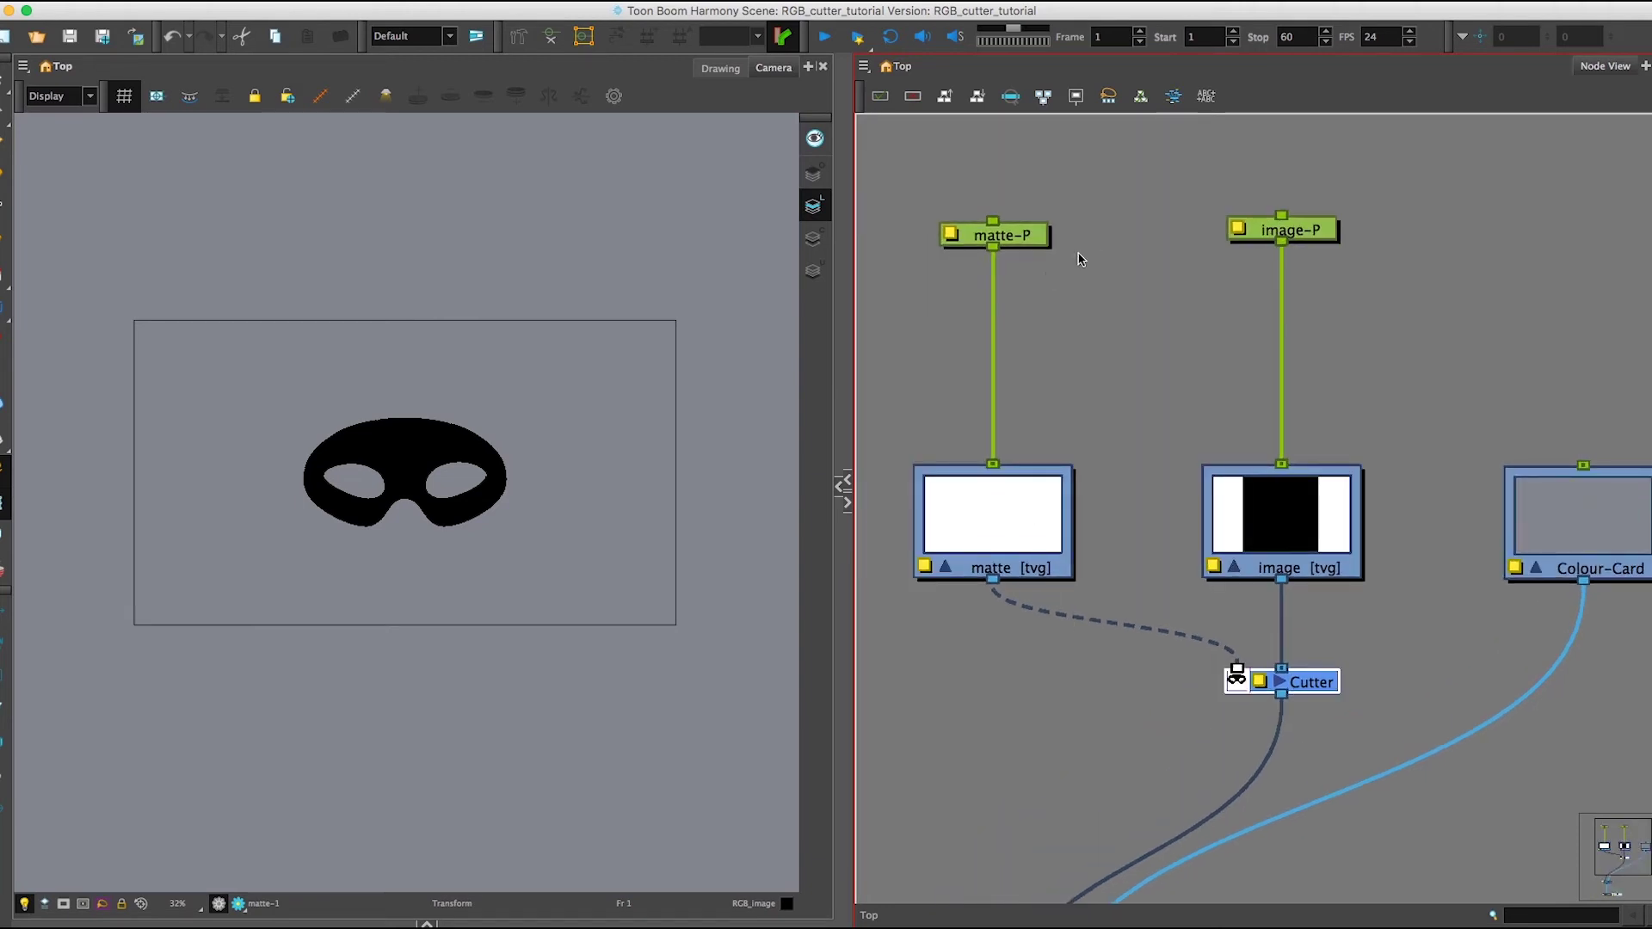
click(1026, 238)
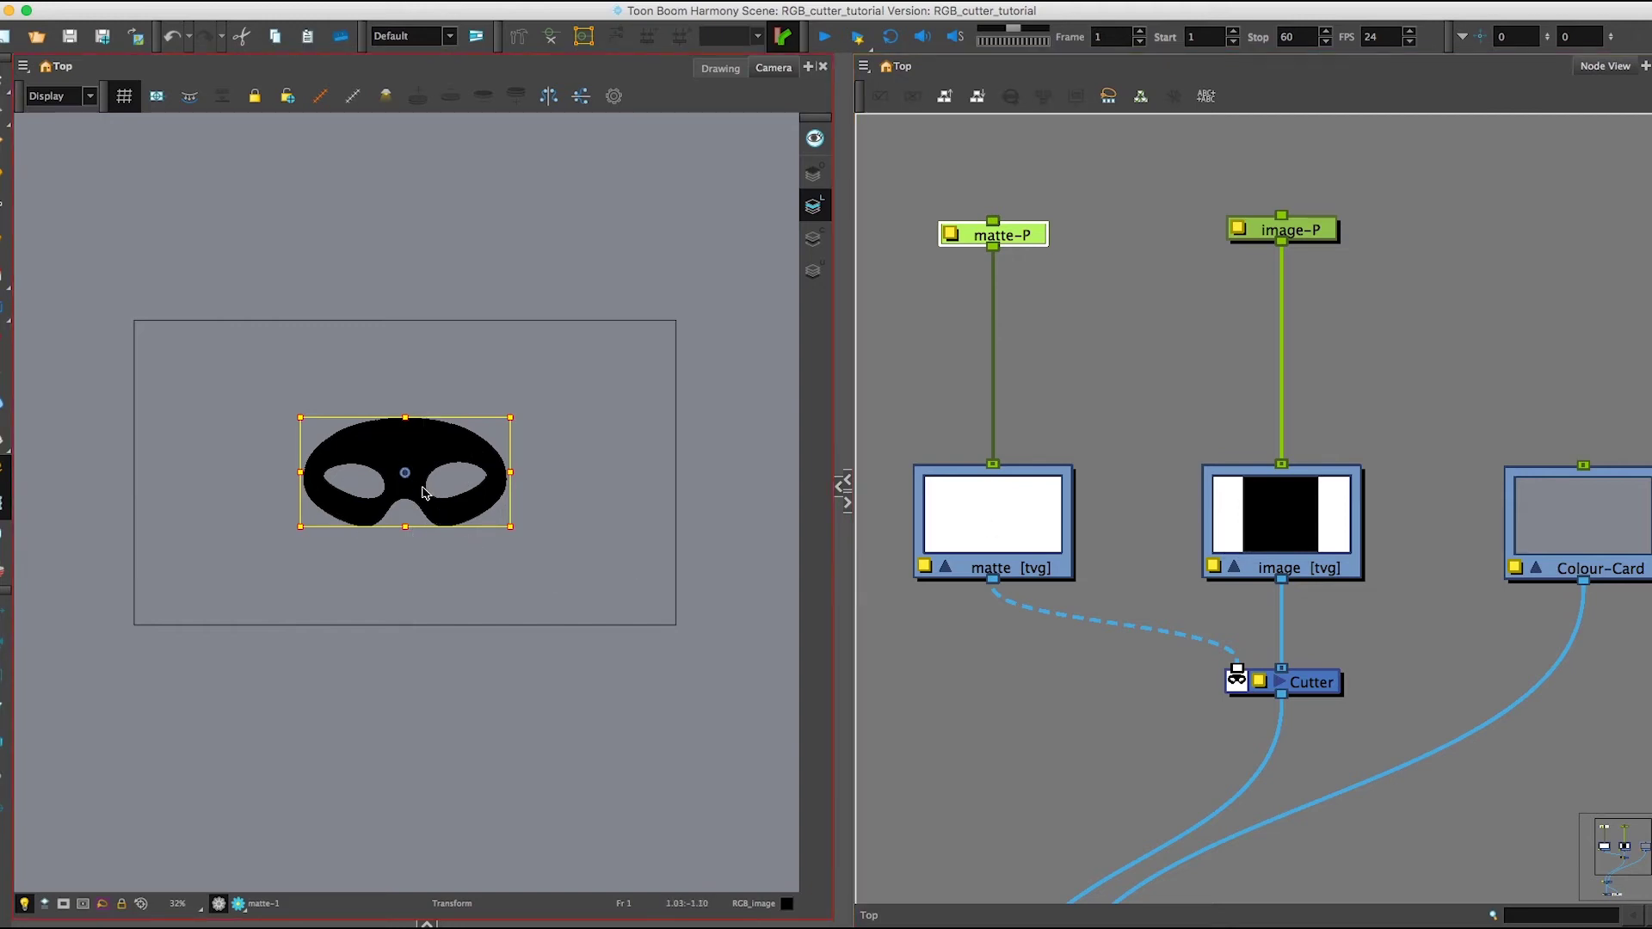
mouse_move(415, 483)
mouse_down()
mouse_move(428, 432)
mouse_move(410, 404)
mouse_move(461, 373)
mouse_move(487, 464)
mouse_move(447, 522)
mouse_move(317, 488)
mouse_move(413, 395)
mouse_move(491, 497)
mouse_move(353, 468)
mouse_move(406, 418)
mouse_up()
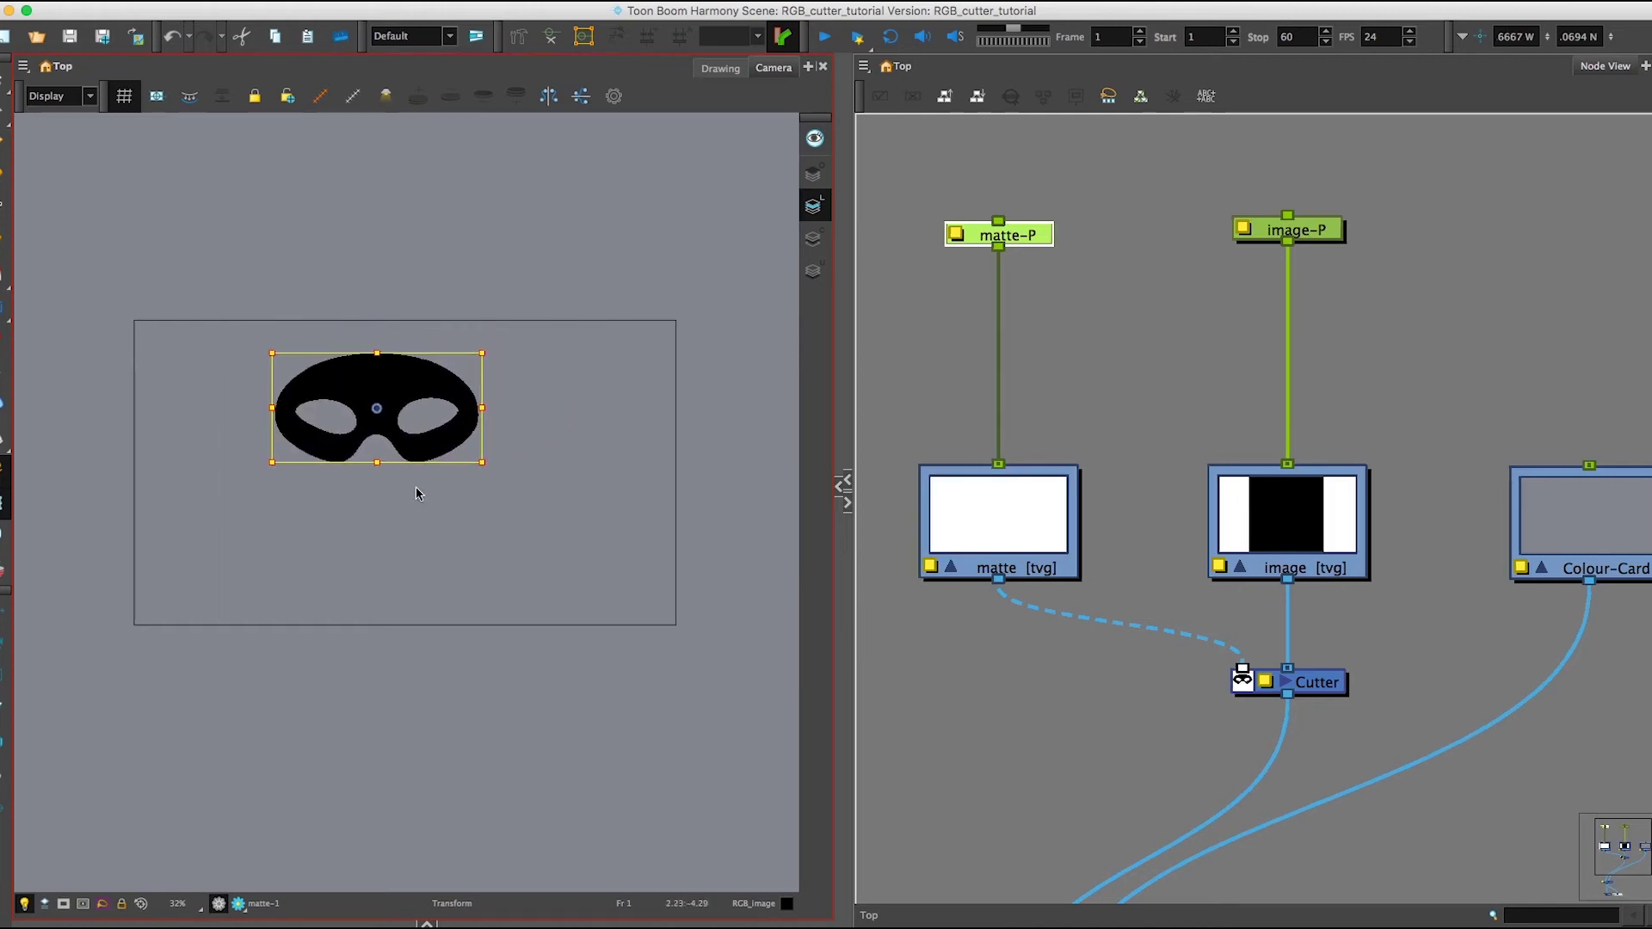
key(super+z)
click(389, 620)
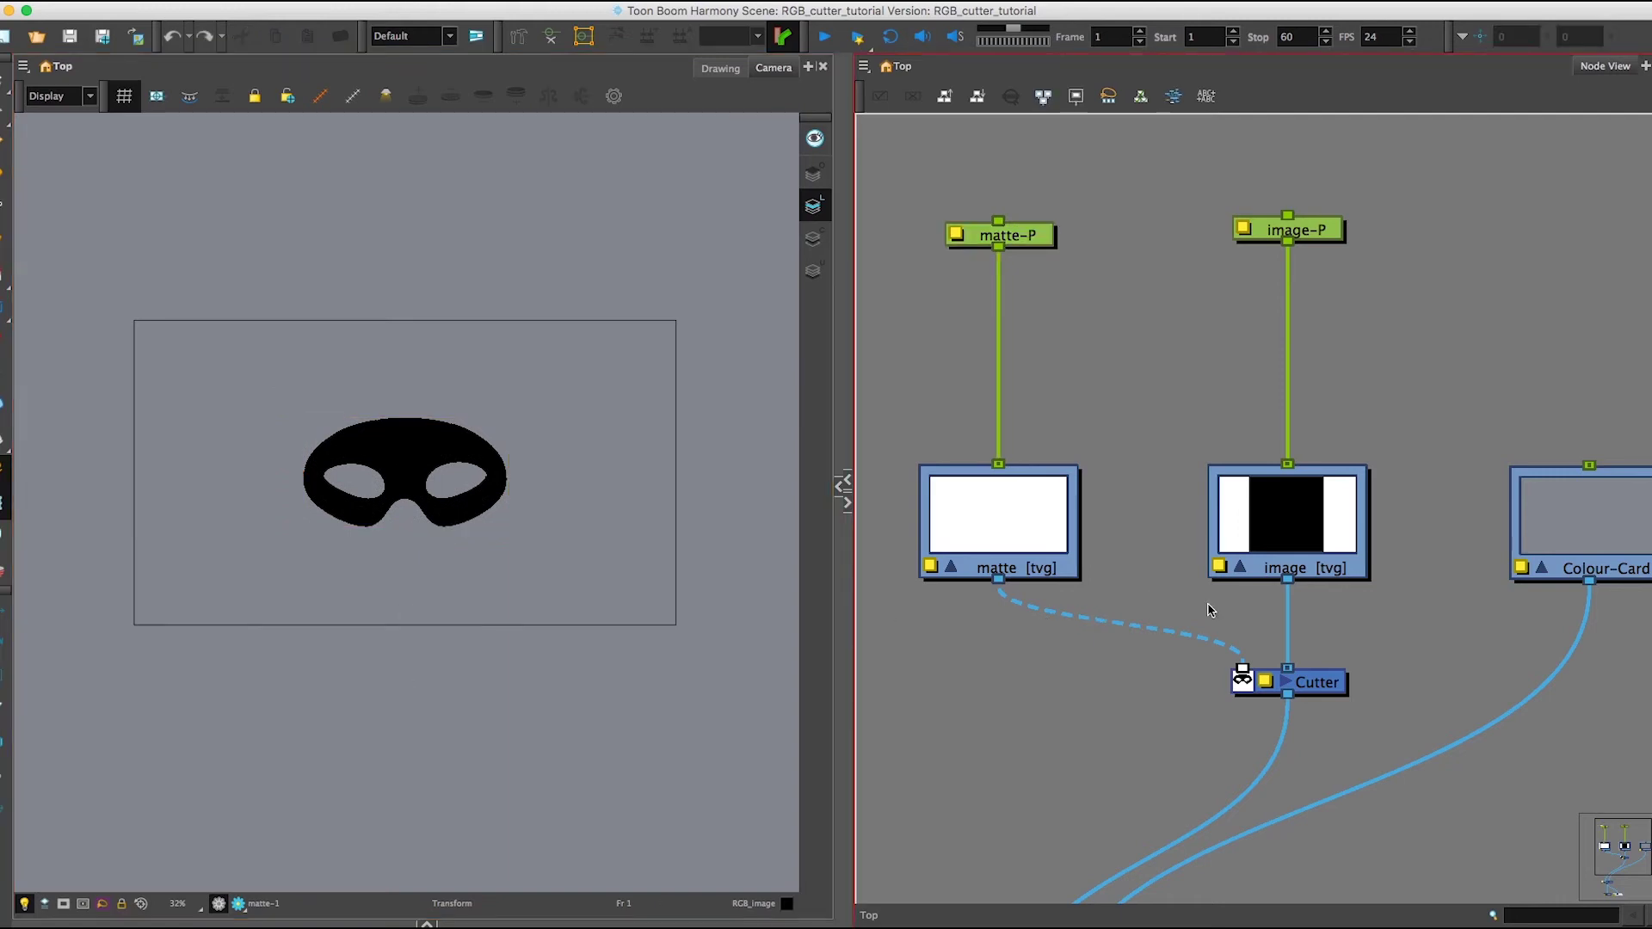
Step: Rename the Cutter node to matte_cuts_image in its layer properties, and clear the node selection
drag(1268, 621, 1247, 559)
drag(1173, 639, 1168, 579)
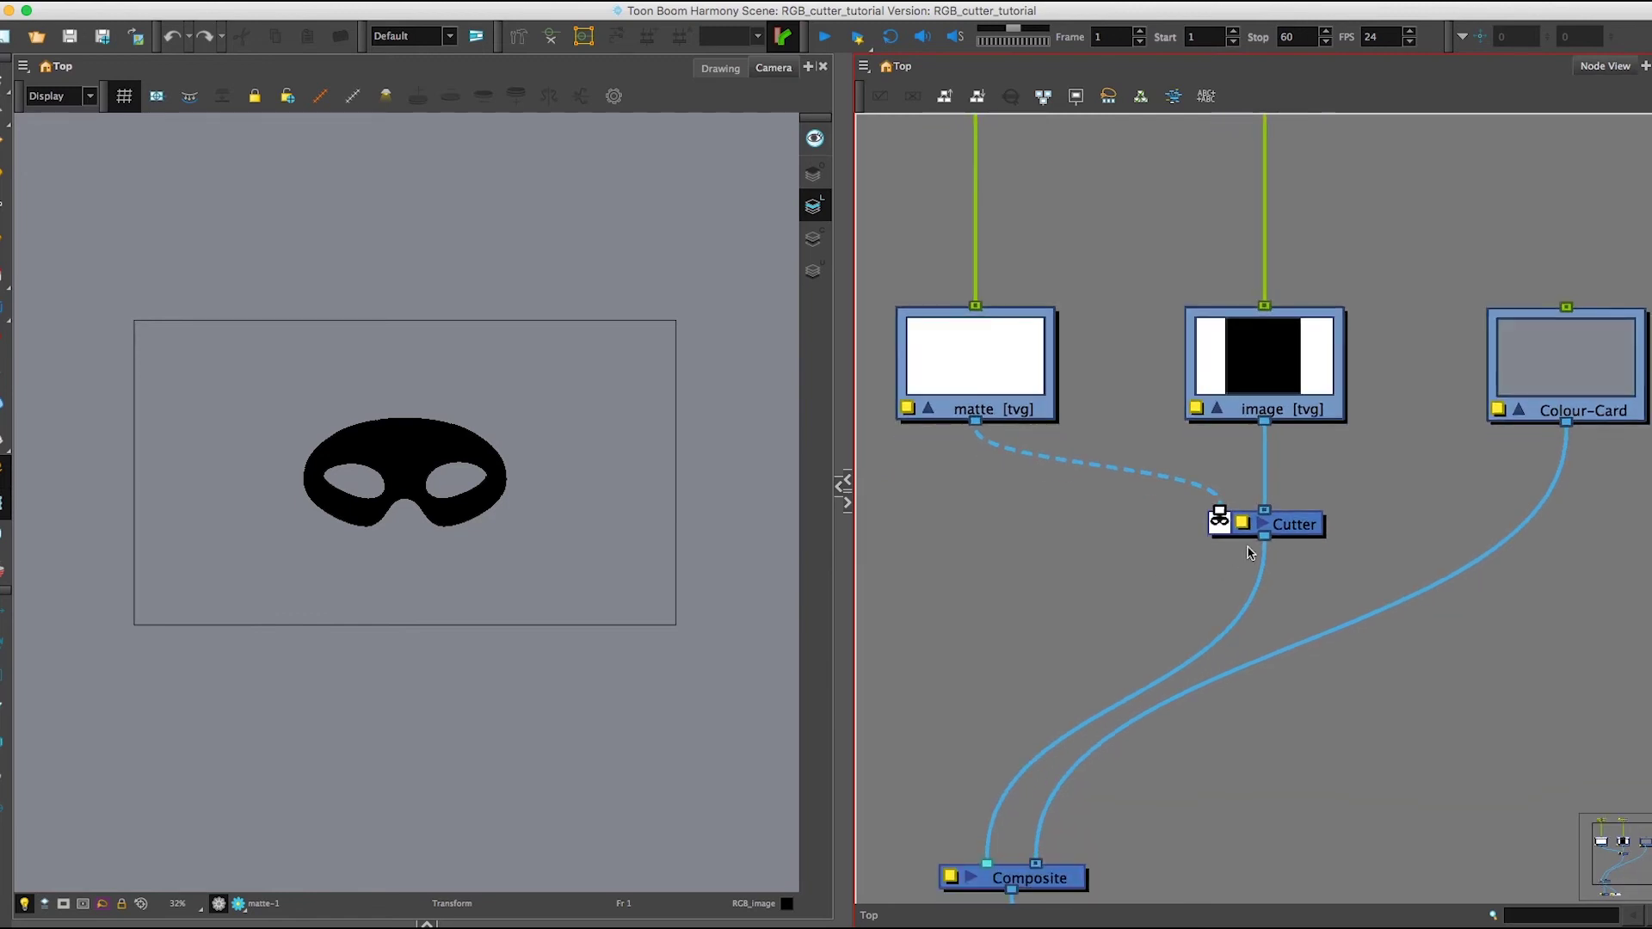
scroll(1229, 581, up, 2)
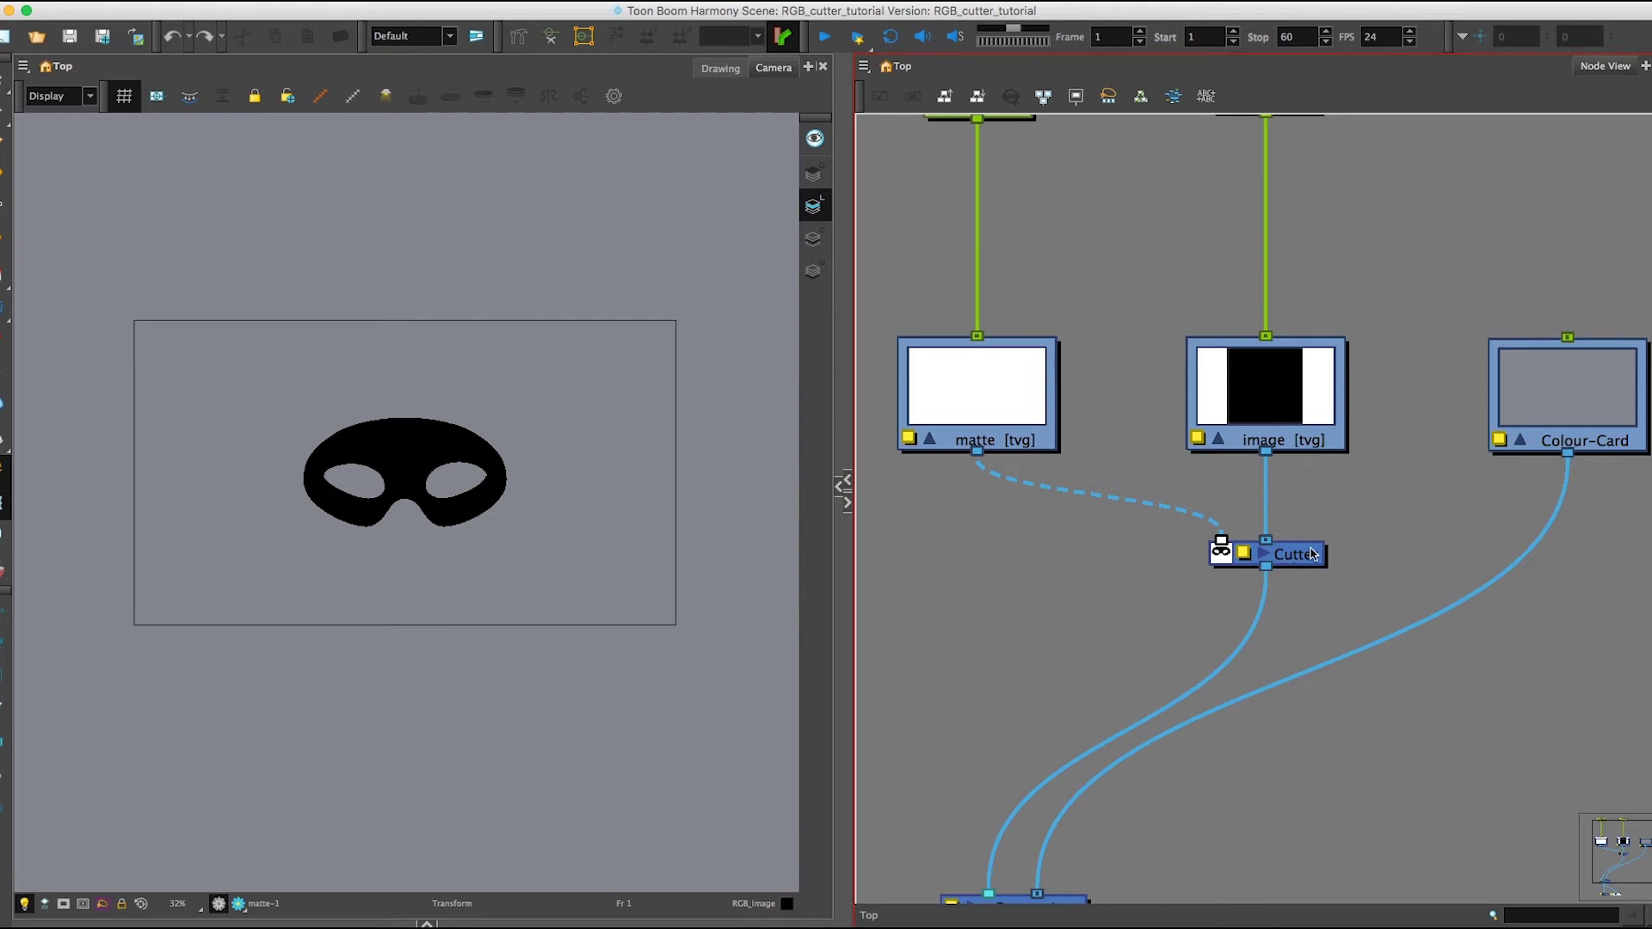
double_click(1243, 557)
drag(803, 109, 670, 420)
drag(650, 486, 585, 496)
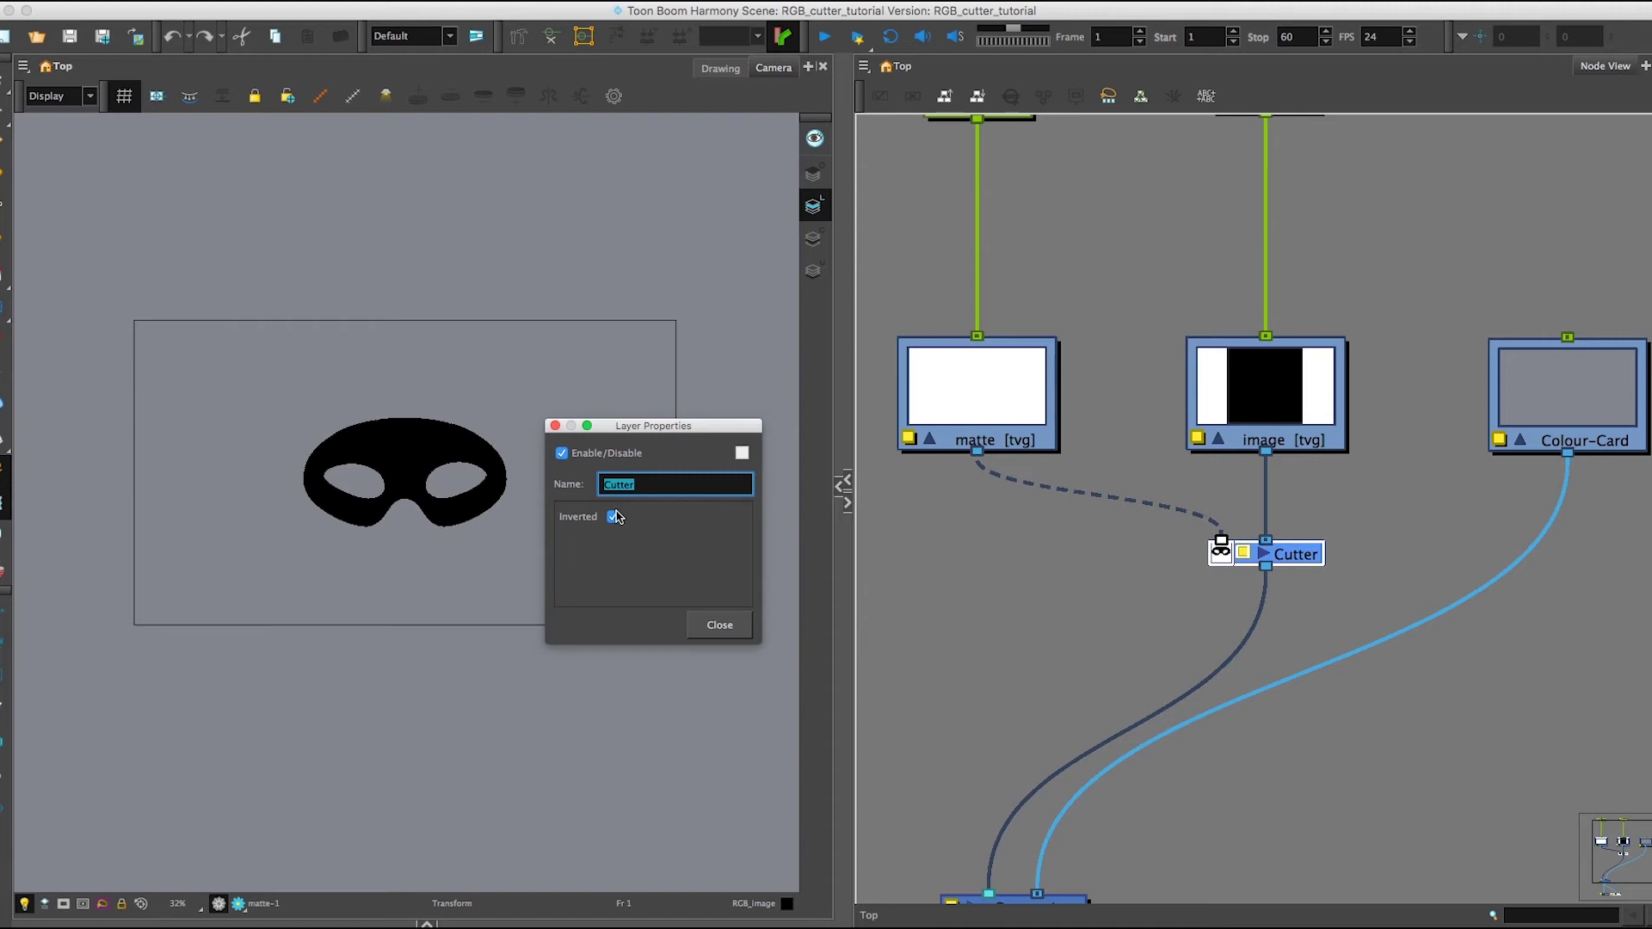
text(ma)
key(Return)
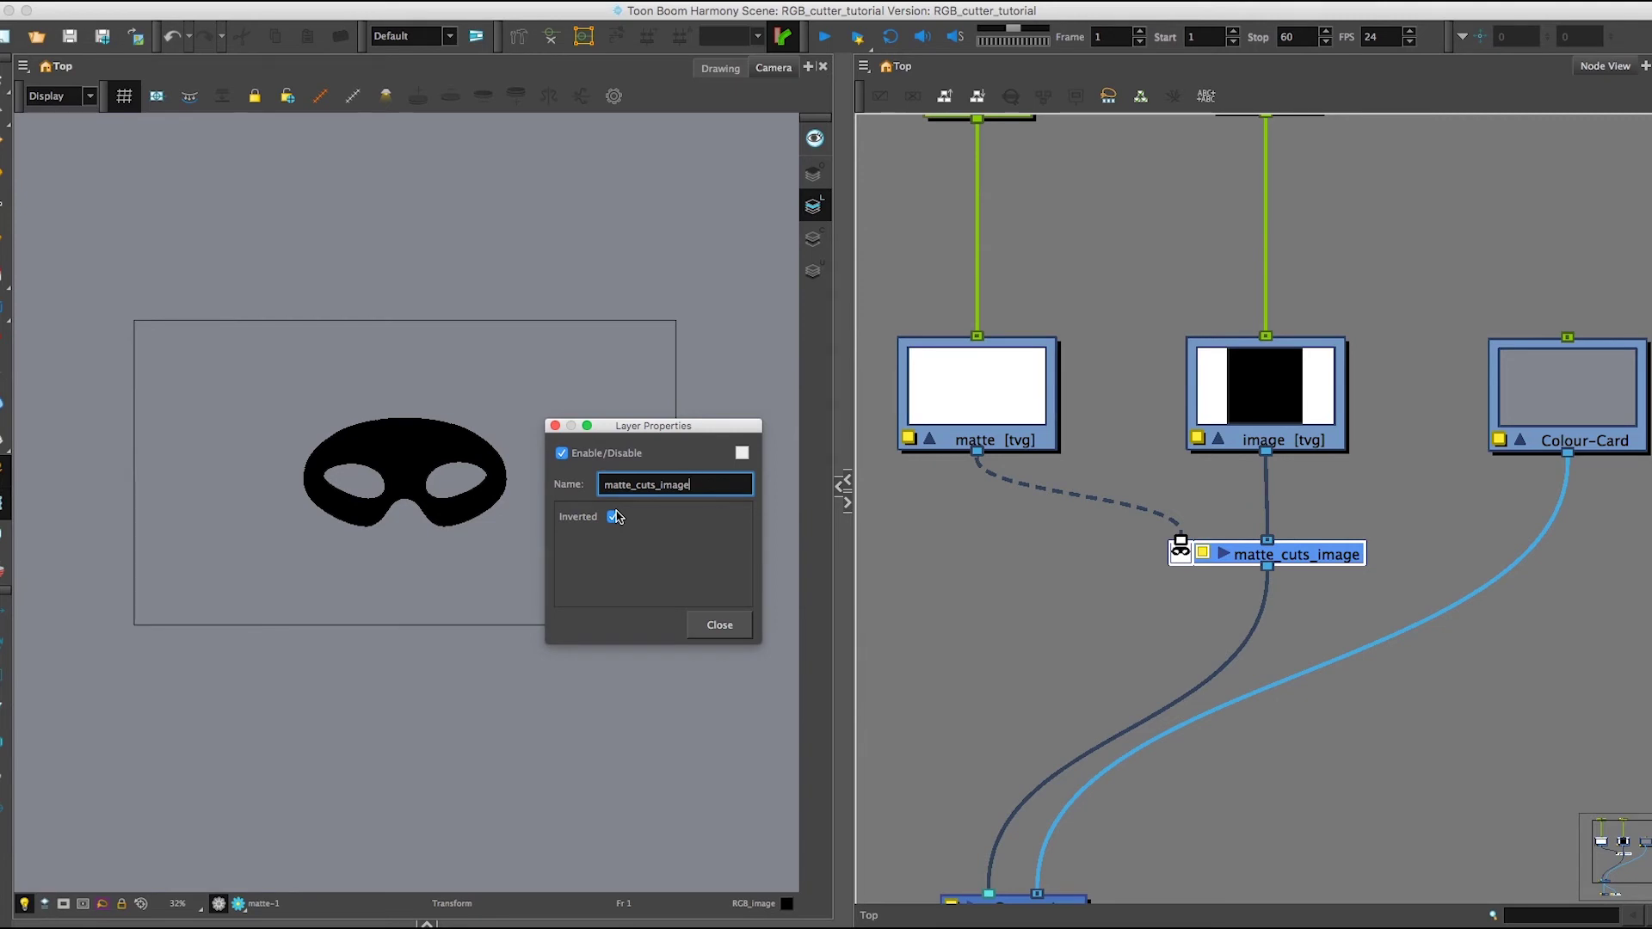
click(720, 624)
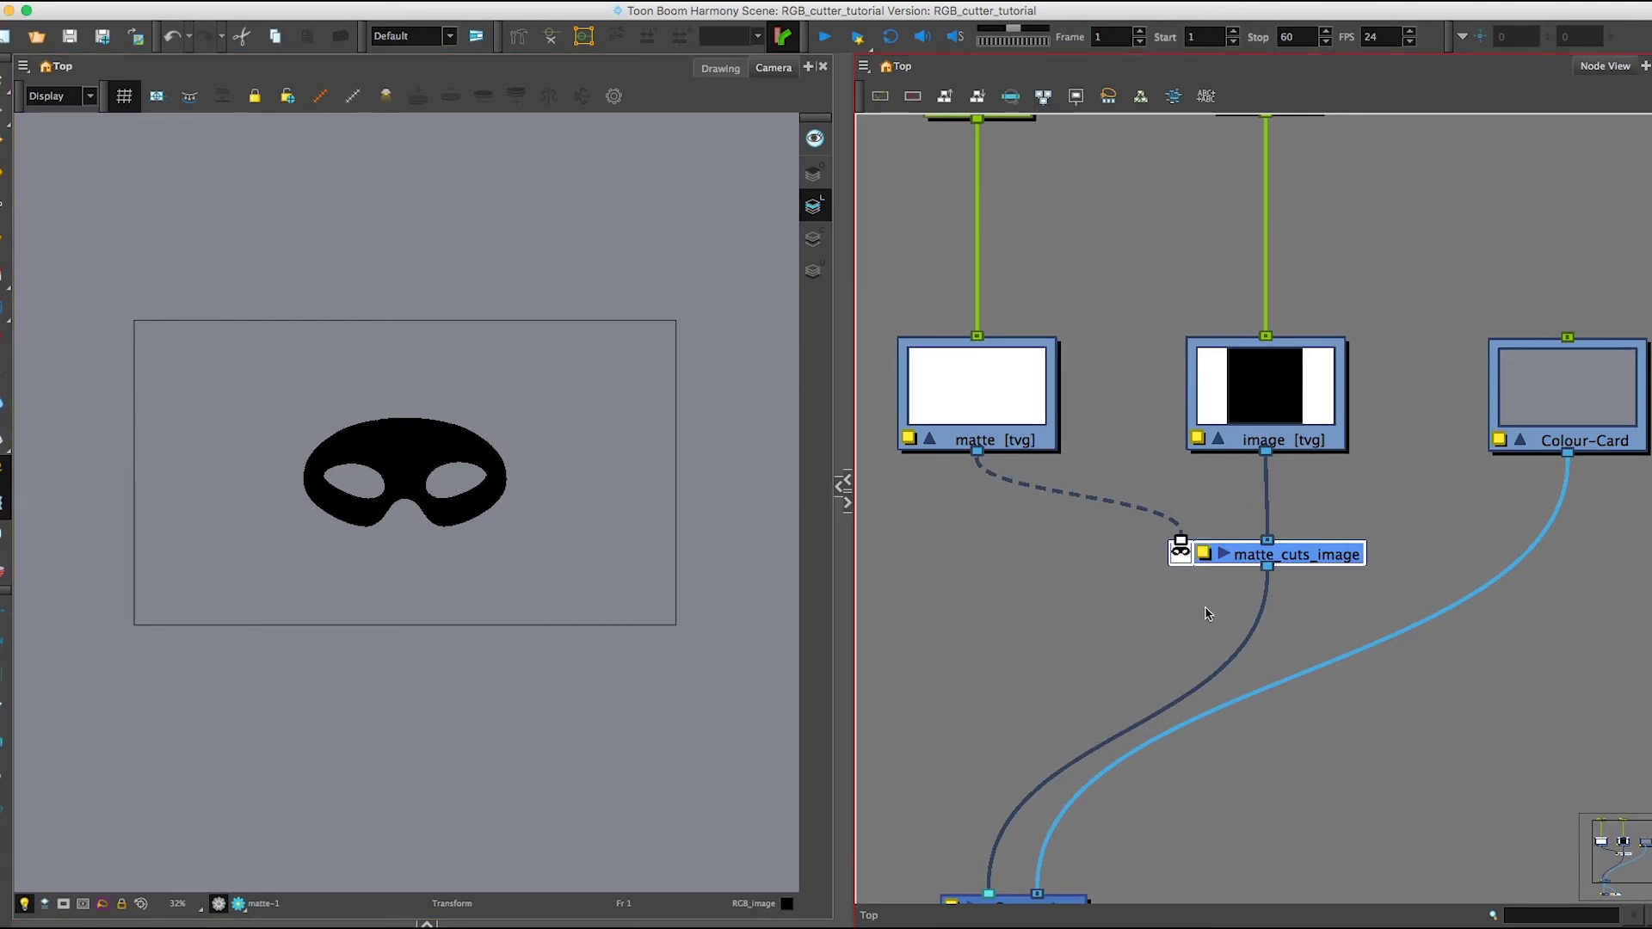
click(1236, 590)
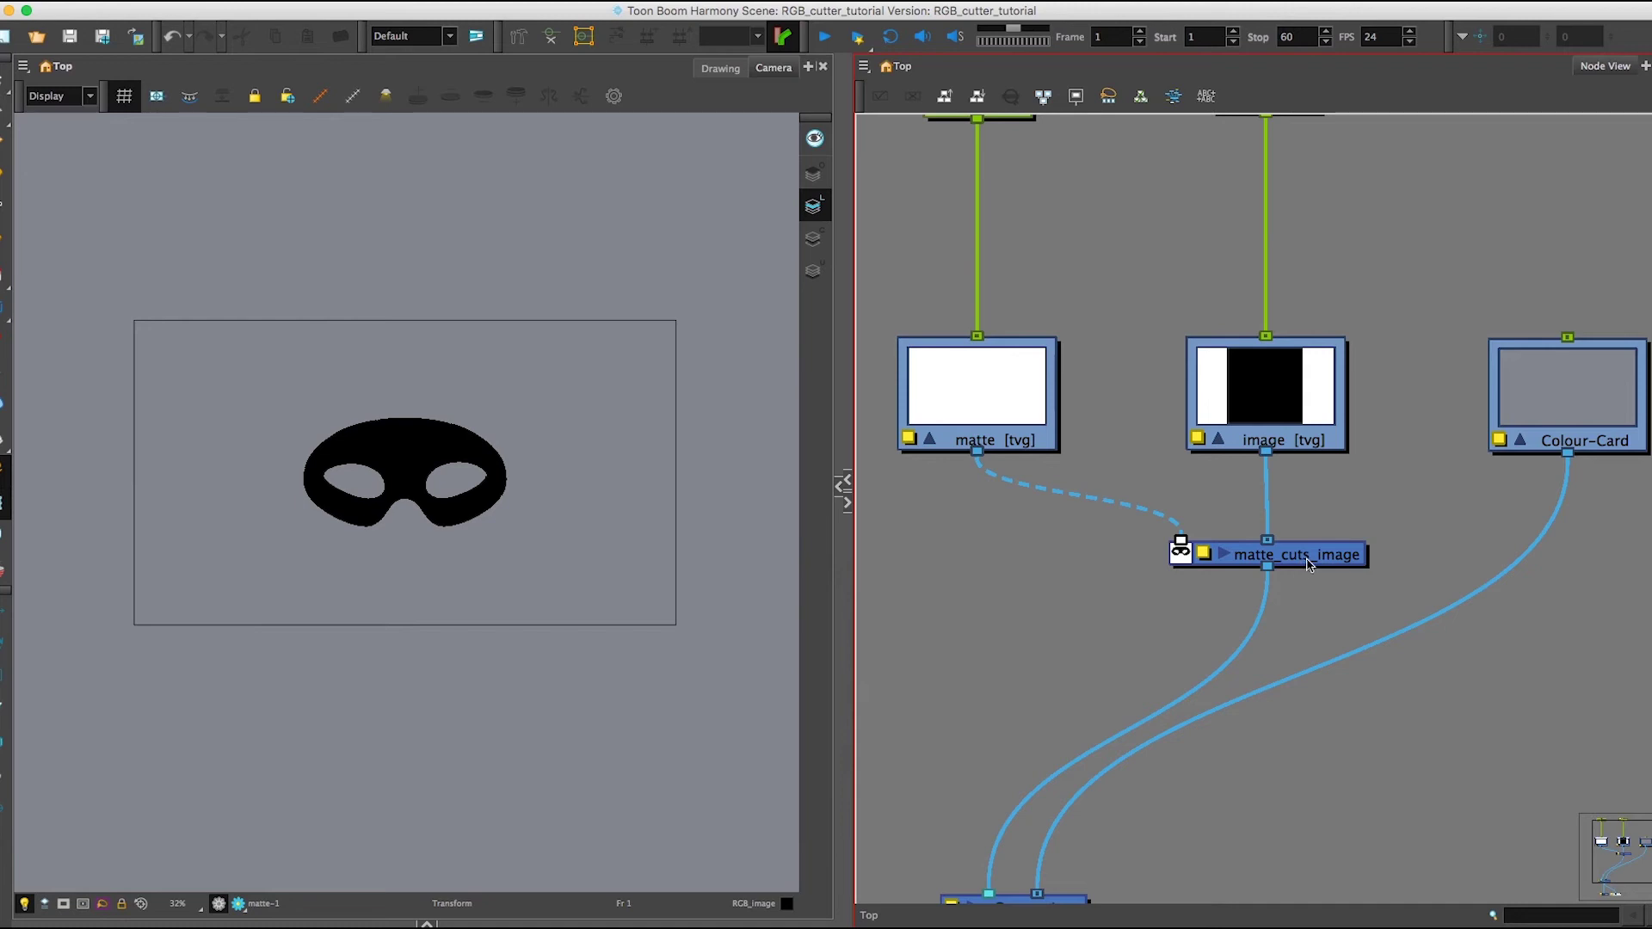
Step: Nudge the matte_cuts_image node into line beneath the image drawing node, and clear the selection
click(1309, 561)
drag(1308, 557, 1308, 562)
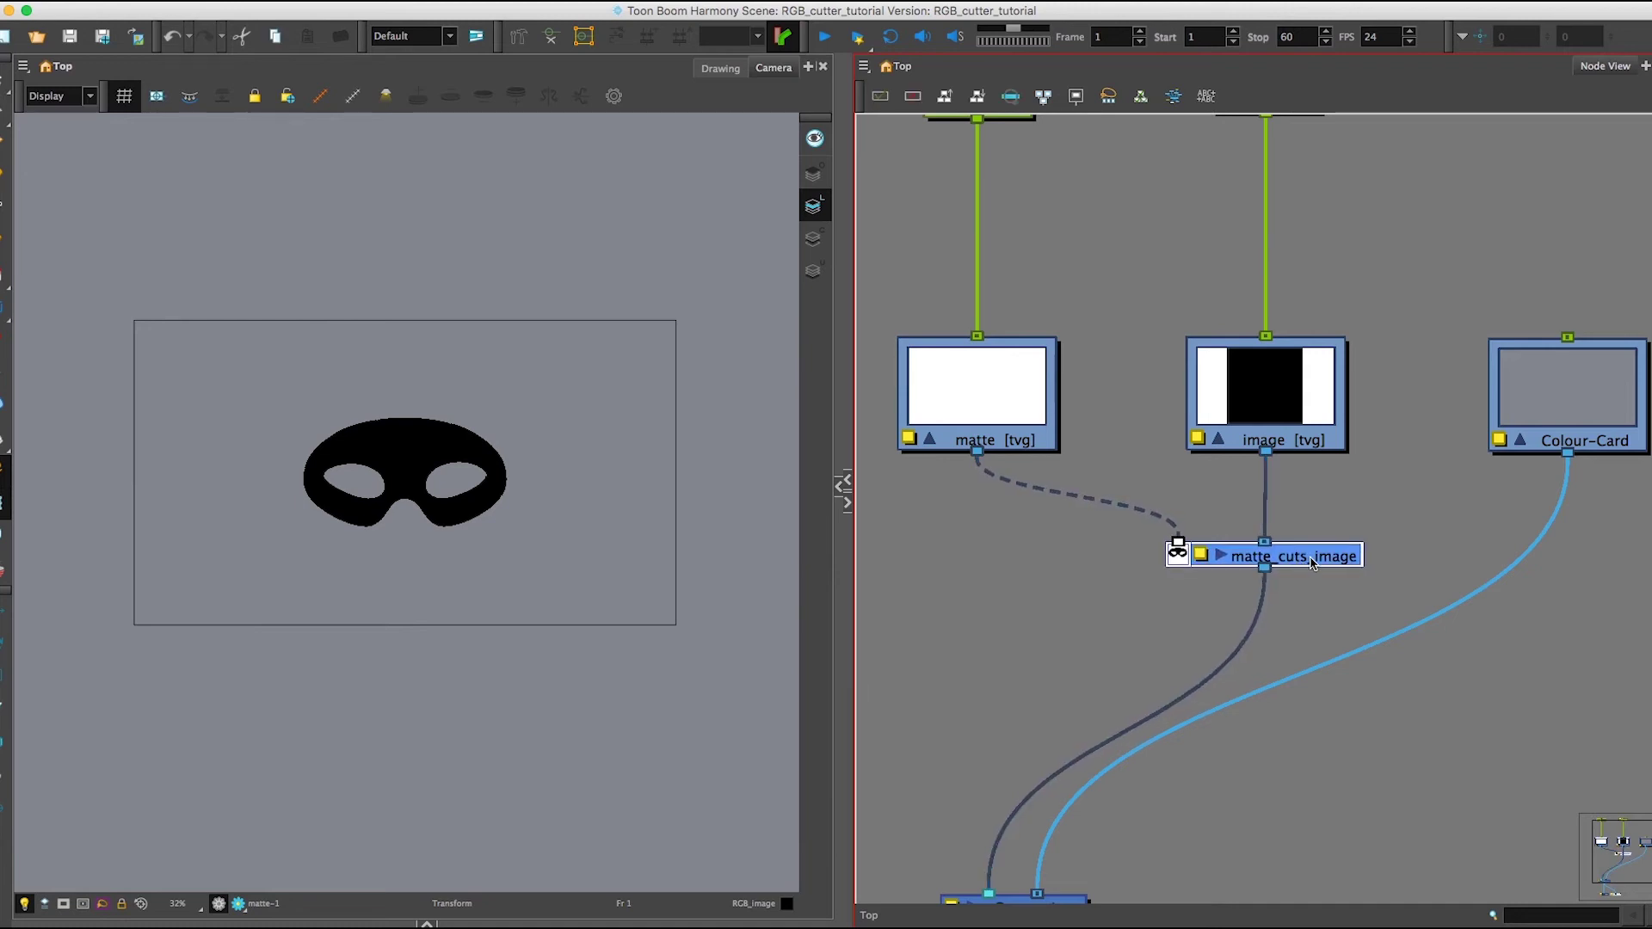
scroll(1281, 553, down, 1)
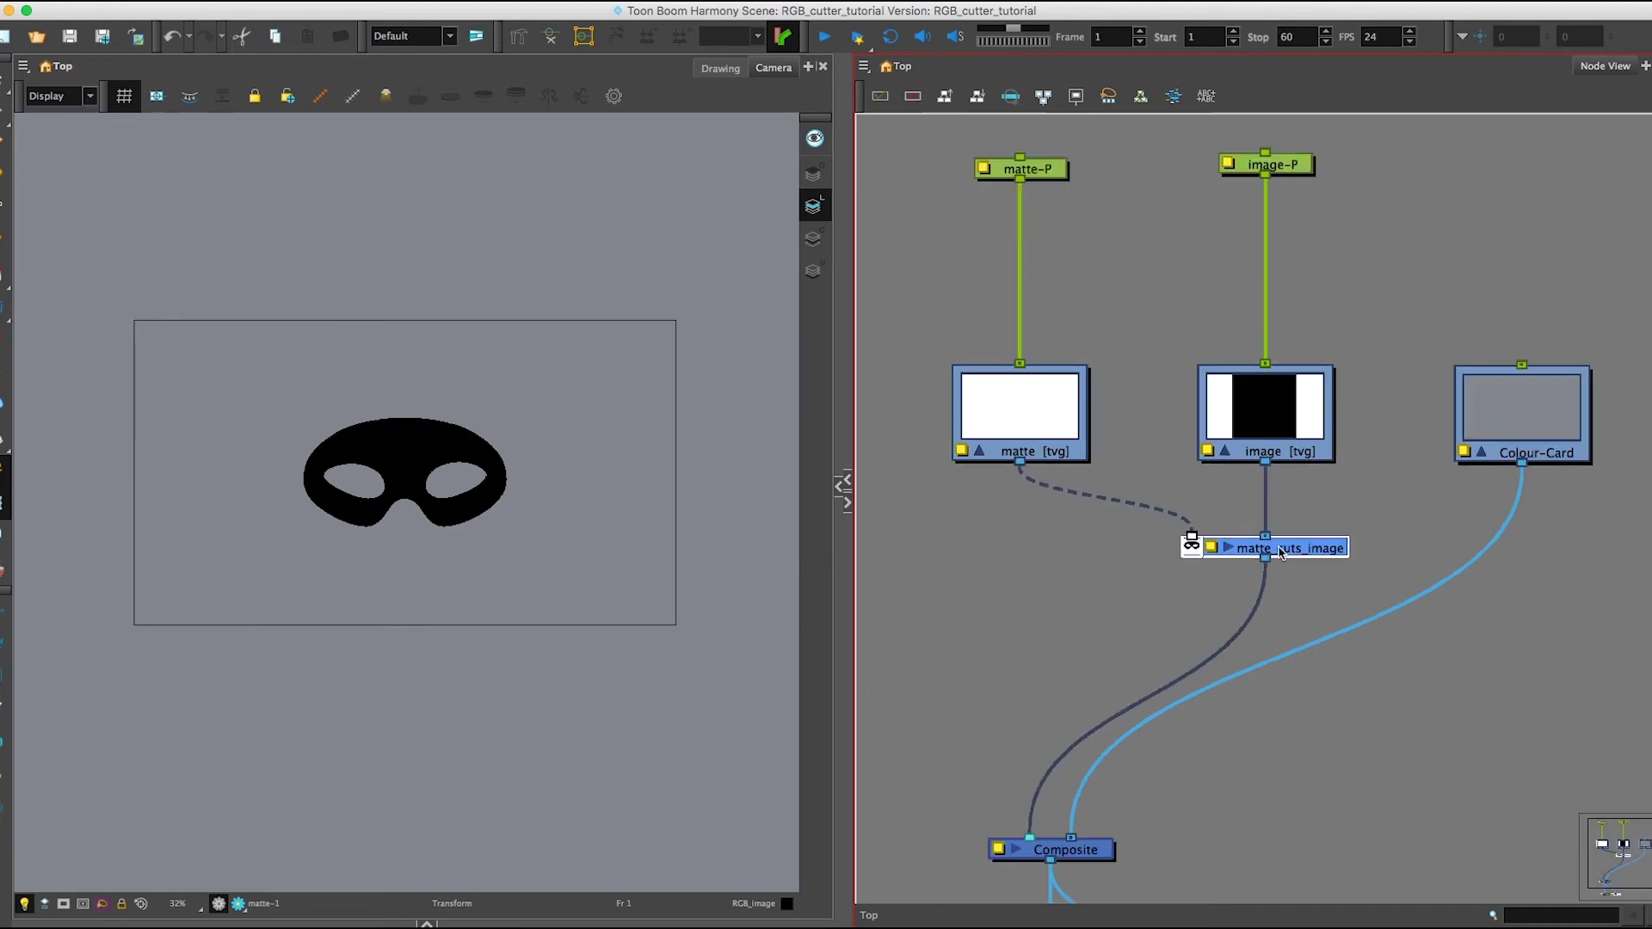
scroll(1282, 554, down, 1)
drag(1346, 427, 1341, 470)
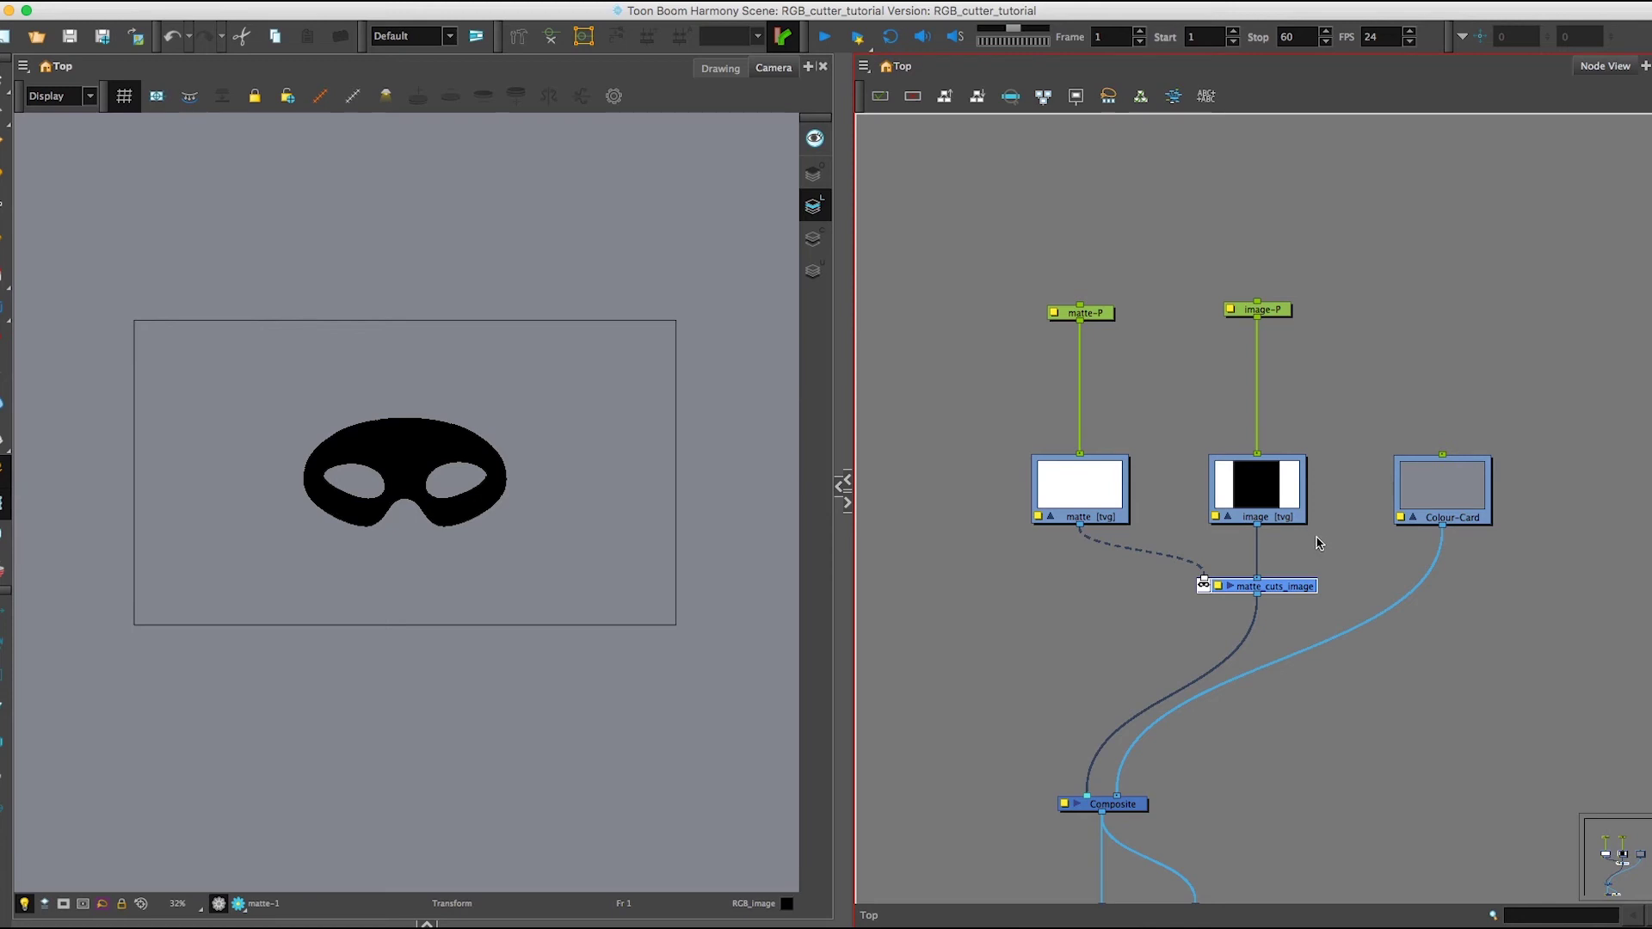
click(1331, 584)
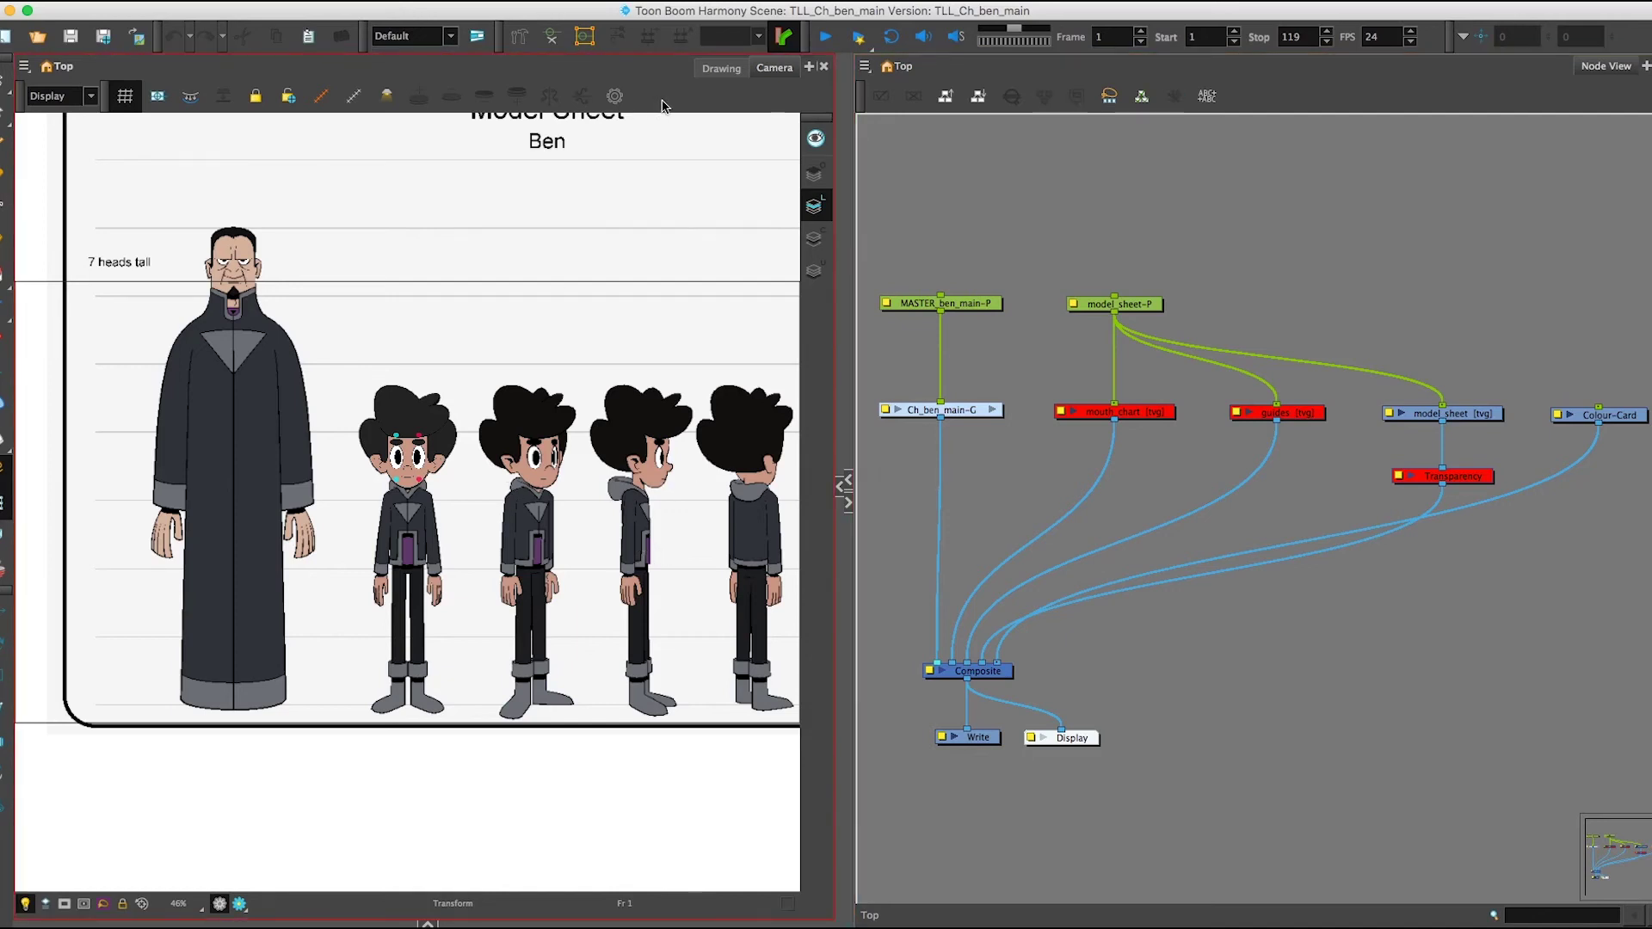
Step: Switch to the TLL_Ch_ben_main scene, focus on the front-facing Ben's face, and enter the Ch_ben_main-G group
scroll(414, 487, up, 4)
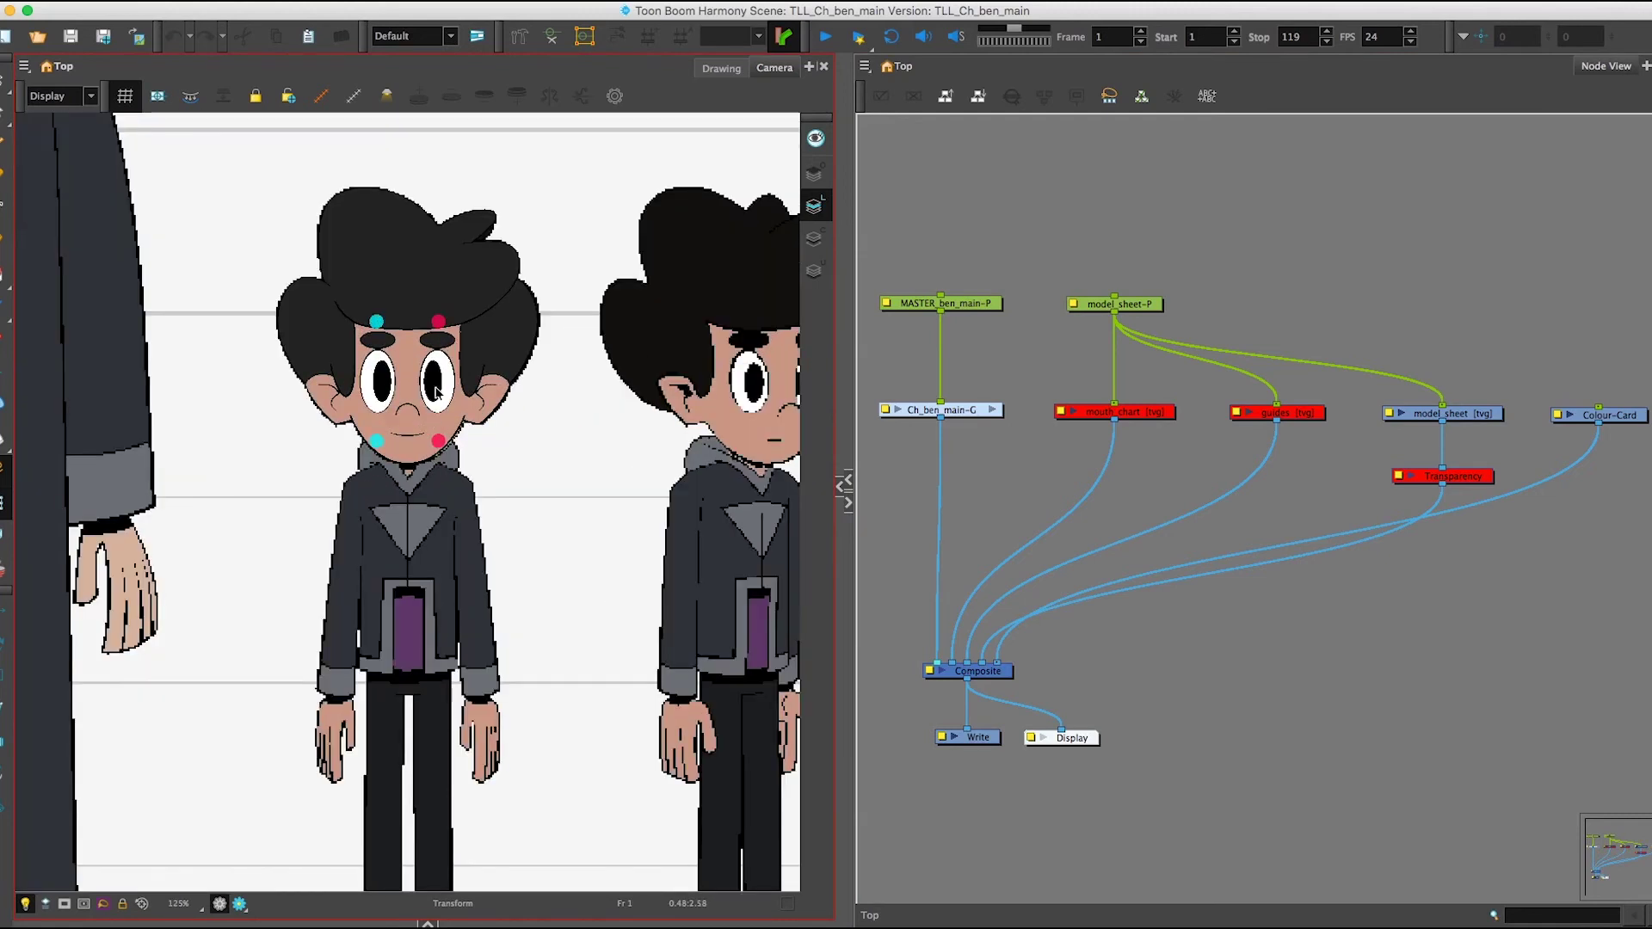
drag(450, 351, 431, 430)
scroll(408, 504, up, 2)
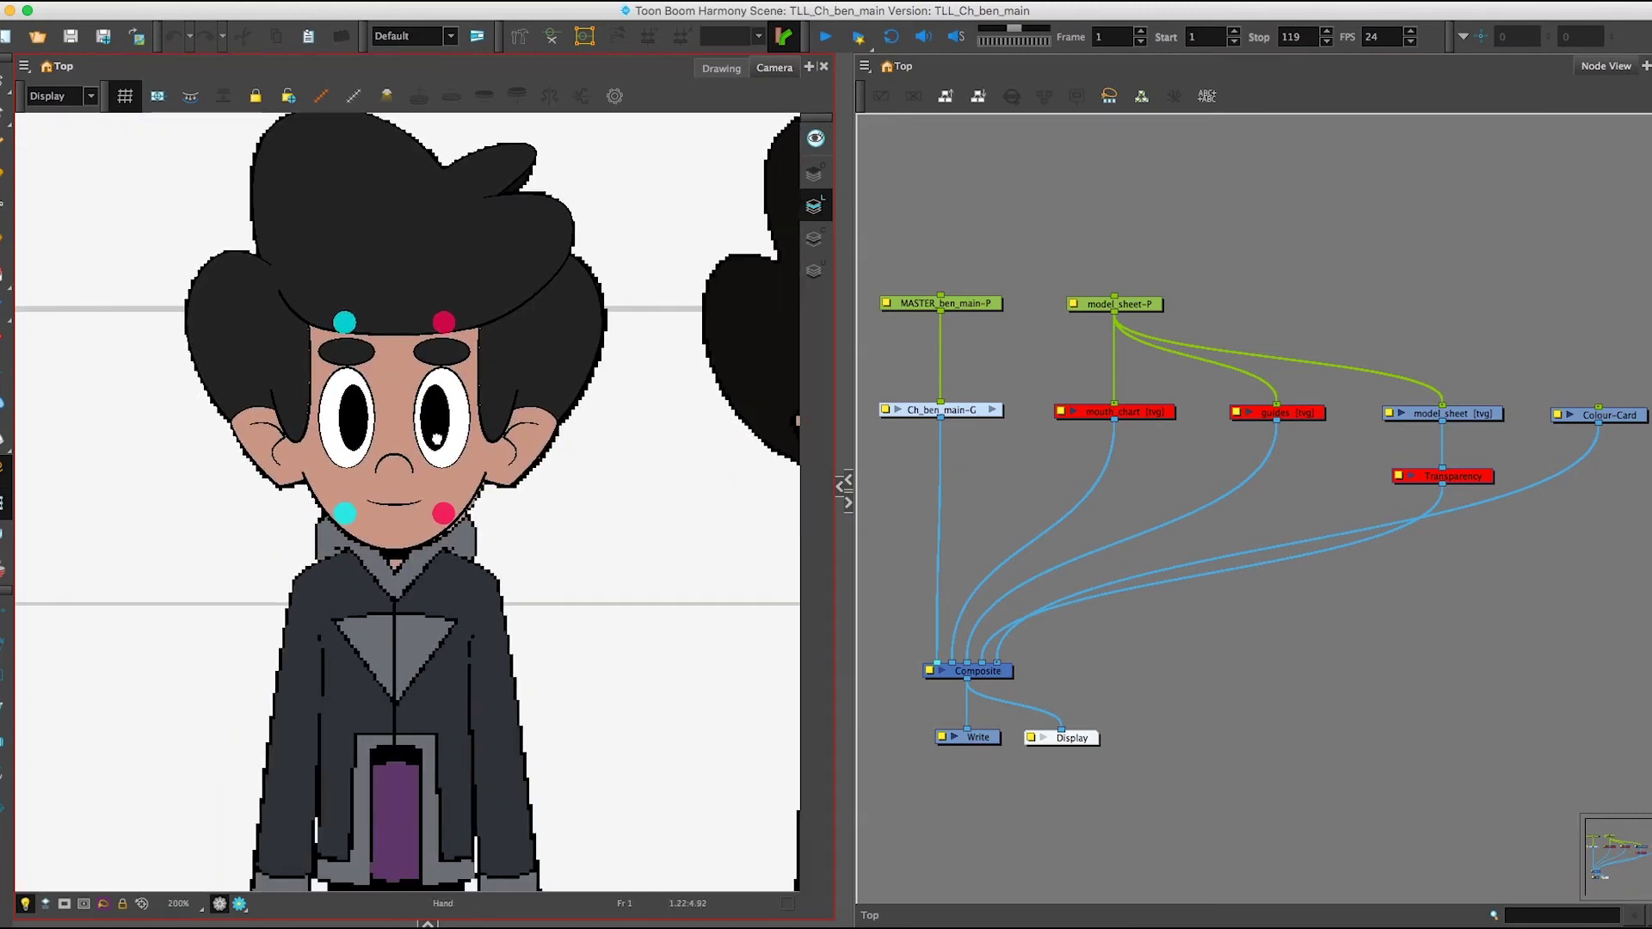
mouse_move(561, 416)
mouse_down()
mouse_move(555, 479)
mouse_move(565, 428)
mouse_up()
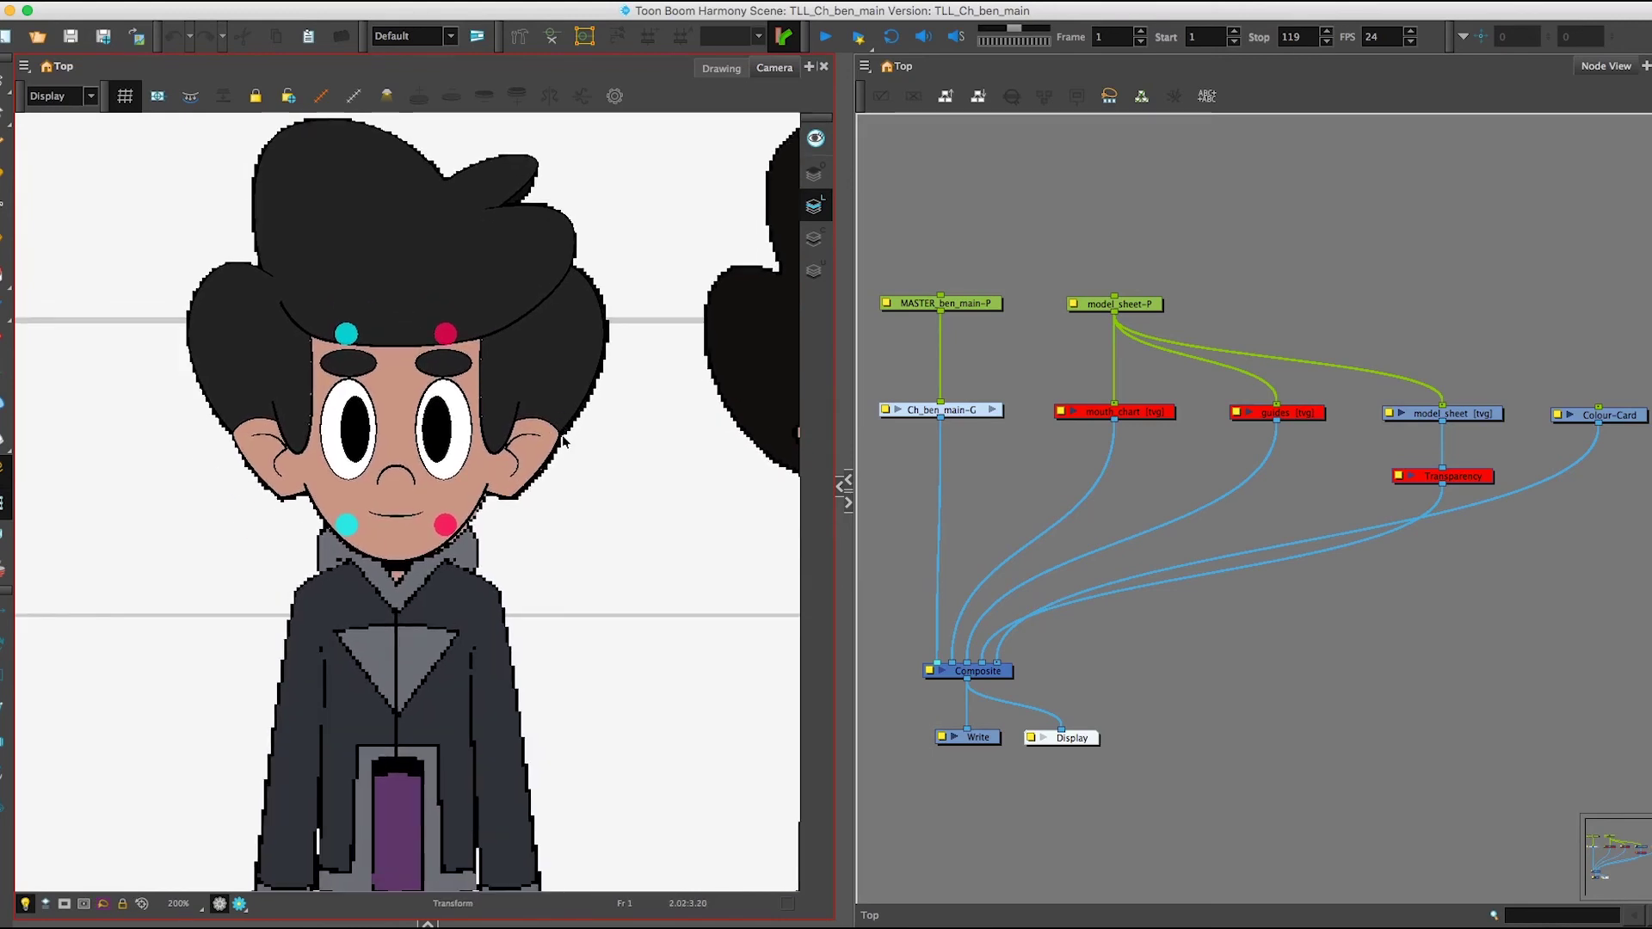
click(984, 452)
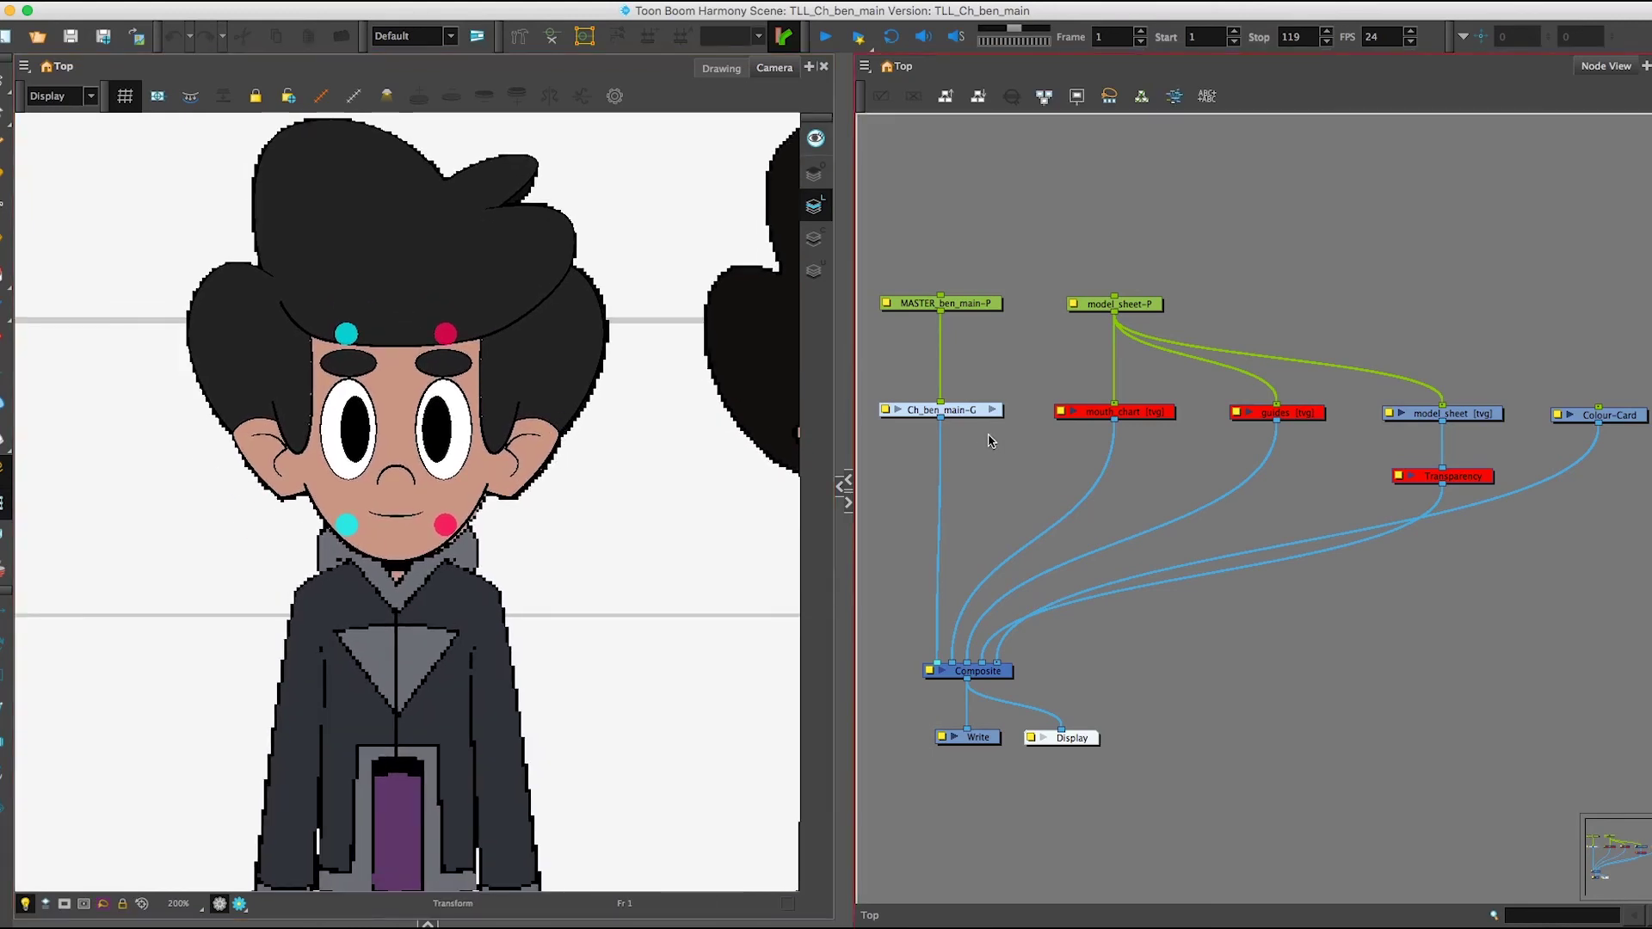
click(993, 410)
Step: Examine the eye section of the group's node network, following the F_eyeball and F_pupil drawings down to the F_eye_cuts_pupil cutter
scroll(1166, 437, down, 5)
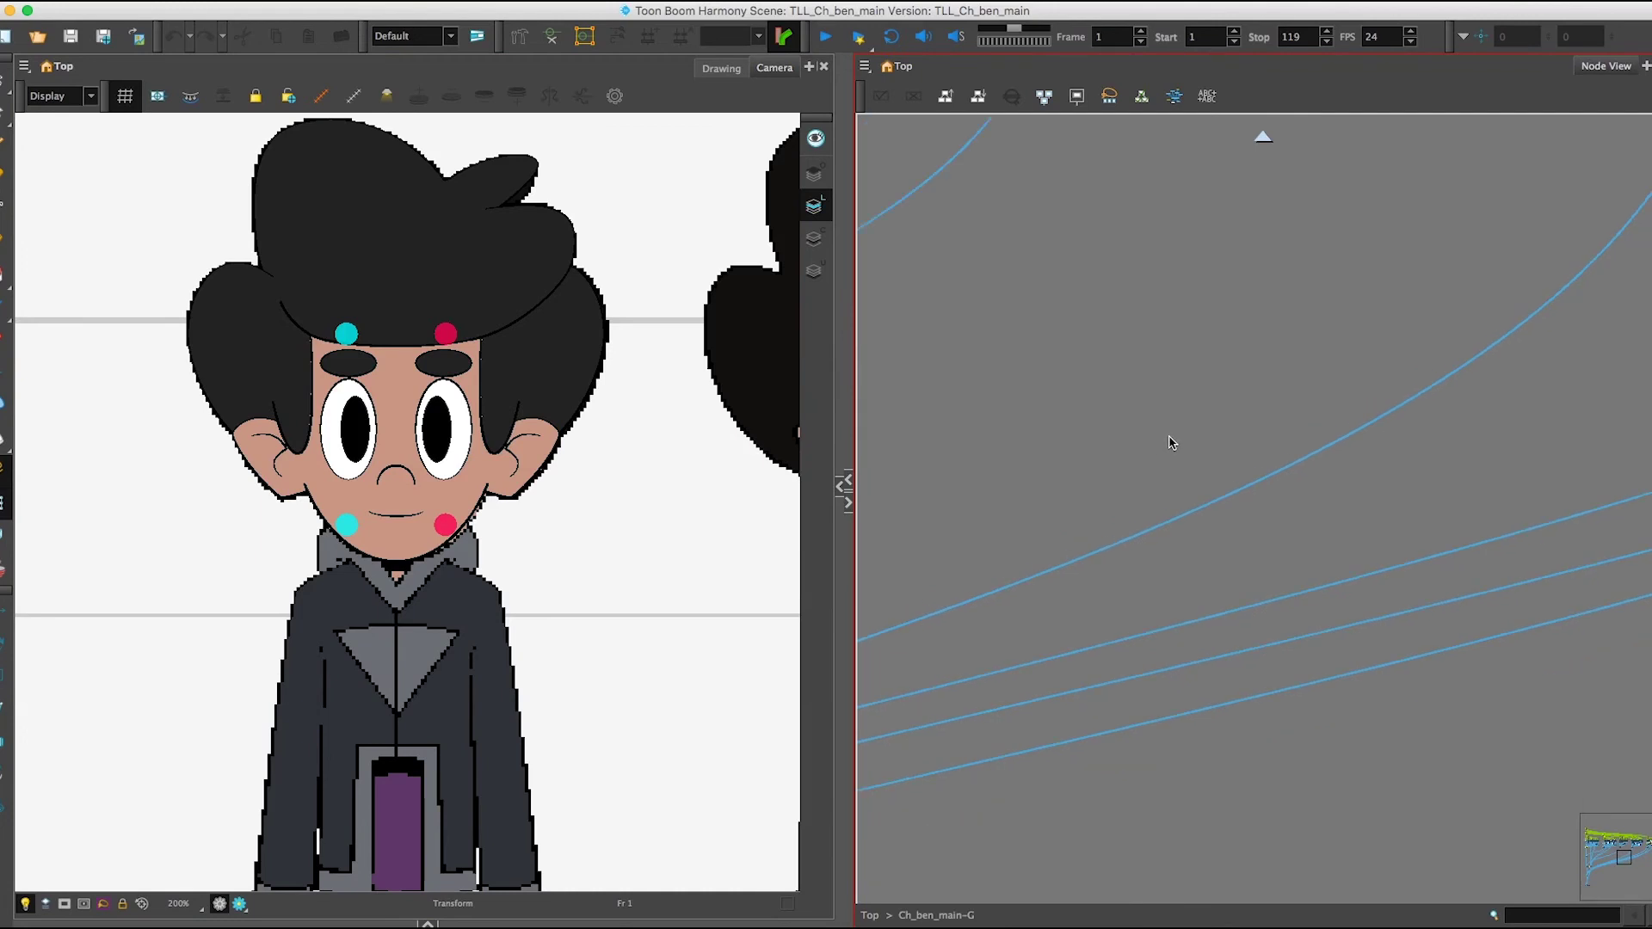
scroll(1165, 430, down, 6)
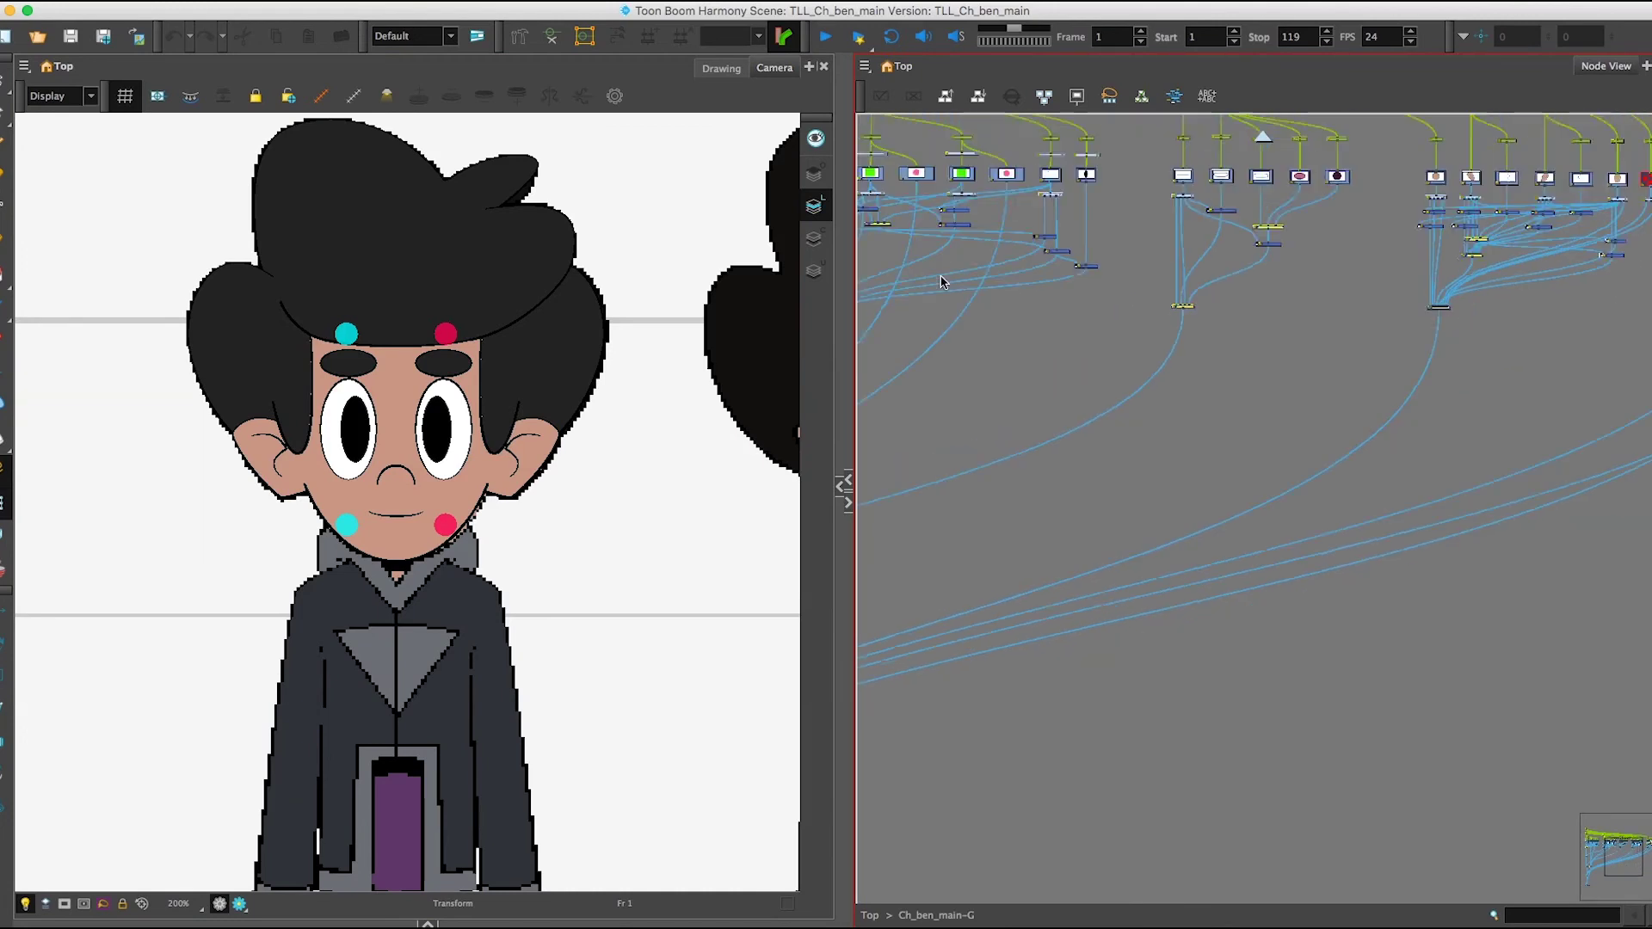
drag(1123, 463, 1147, 487)
key(2)
scroll(1112, 546, up, 6)
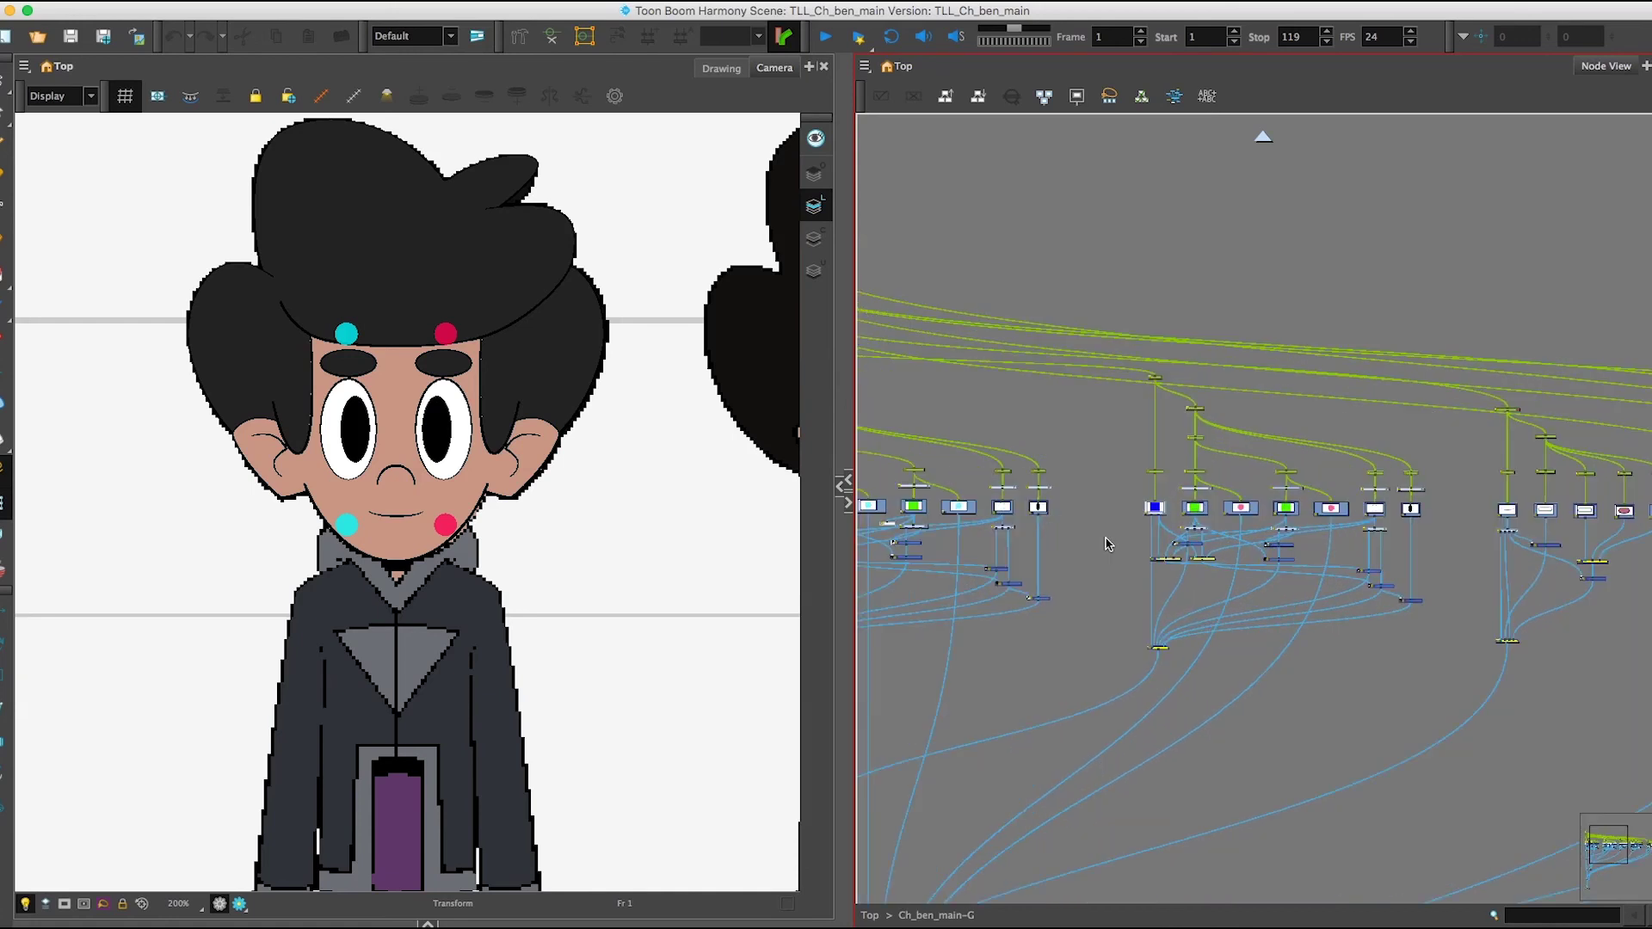
scroll(1059, 508, up, 4)
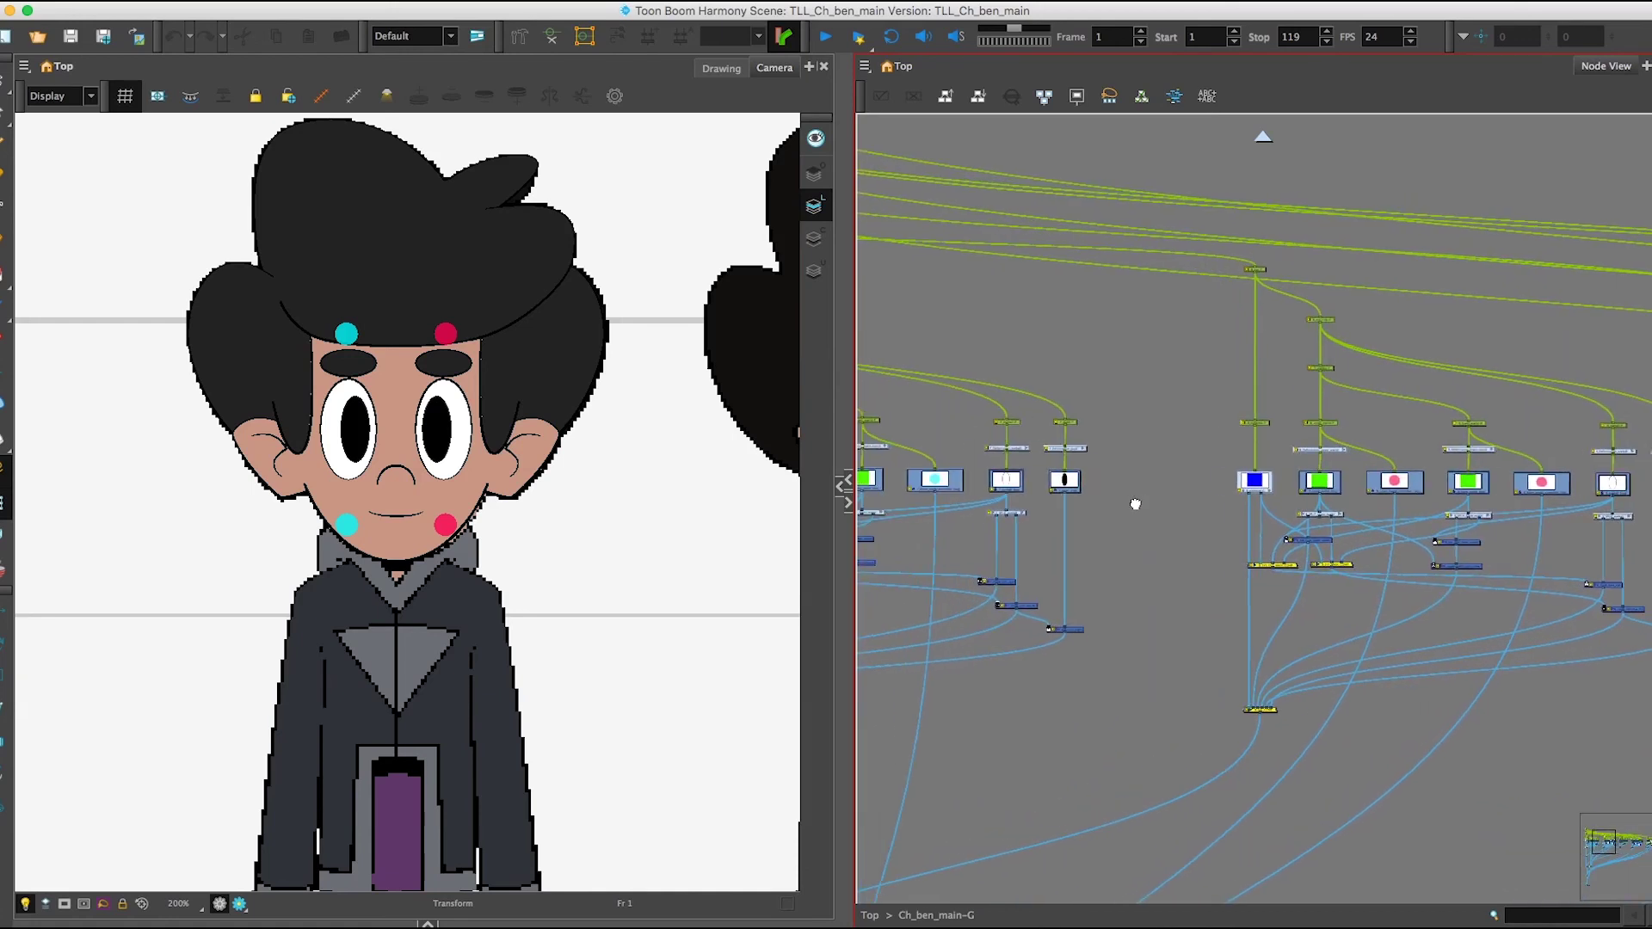
key(2)
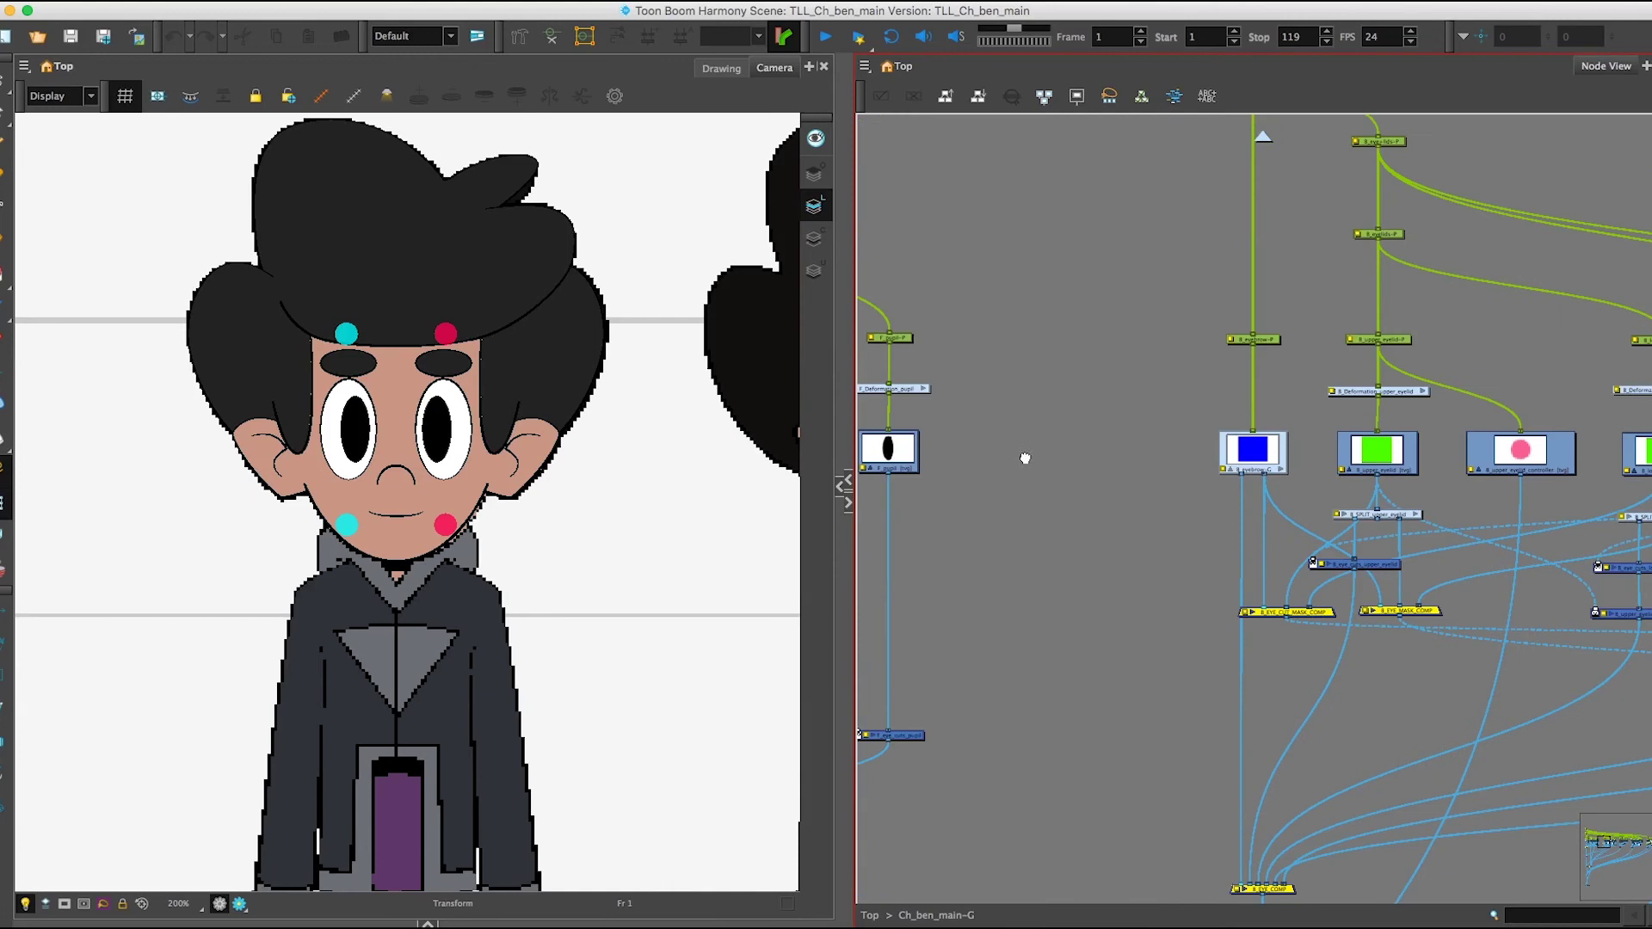
drag(1025, 457, 1251, 450)
key(2)
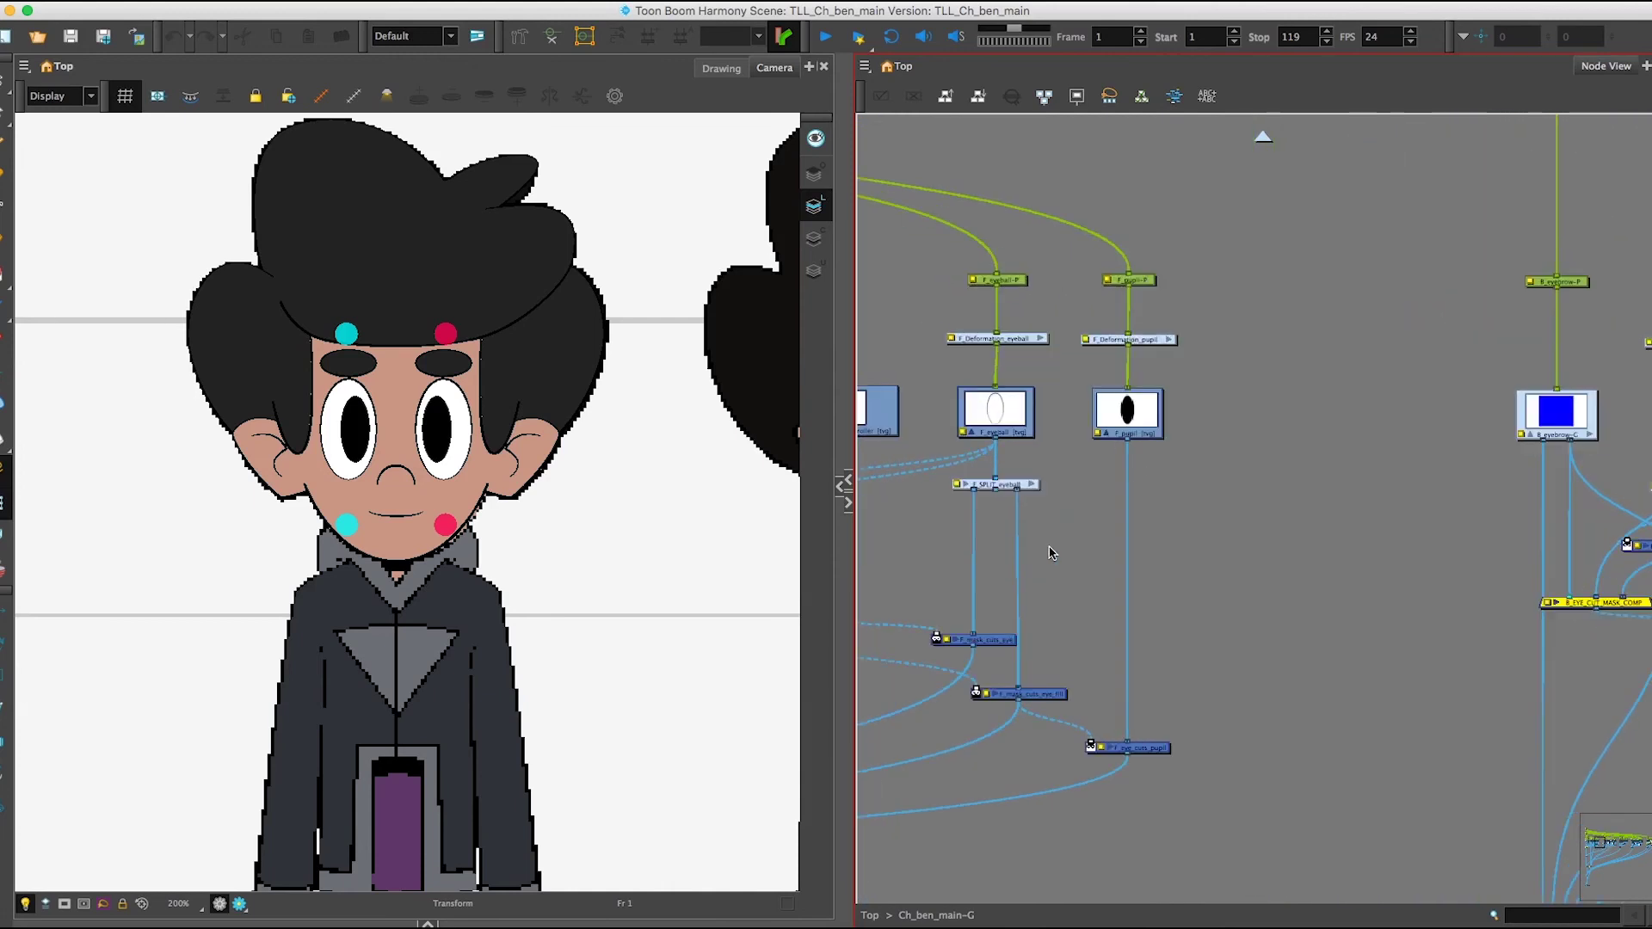
drag(1047, 539, 1114, 478)
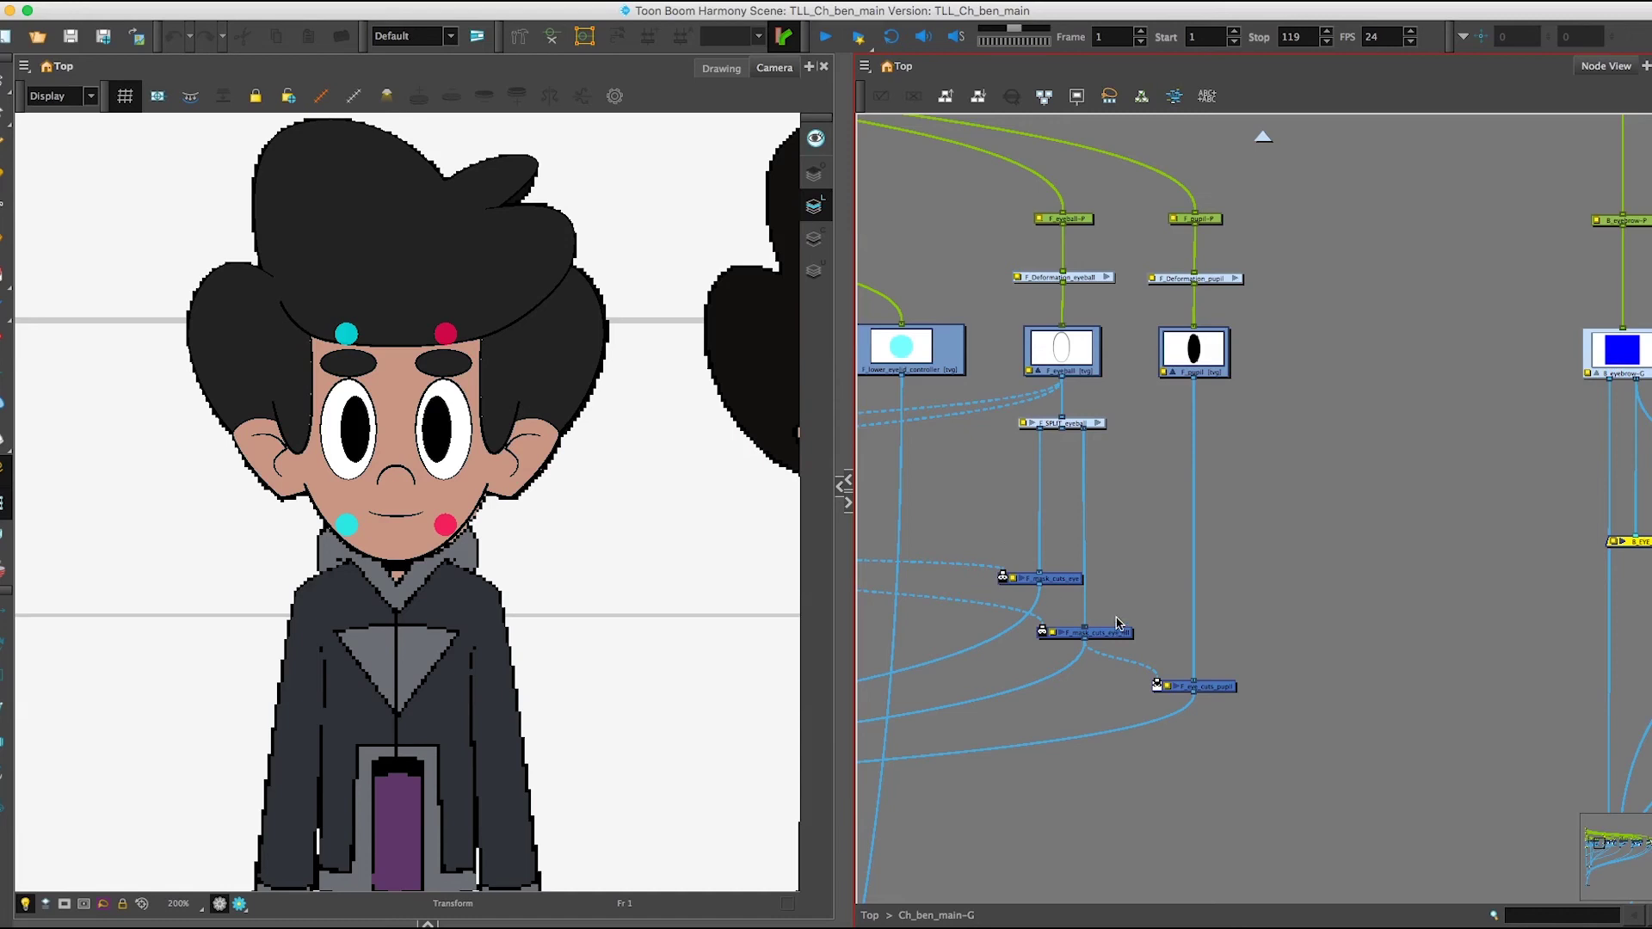
key(2)
key(2)
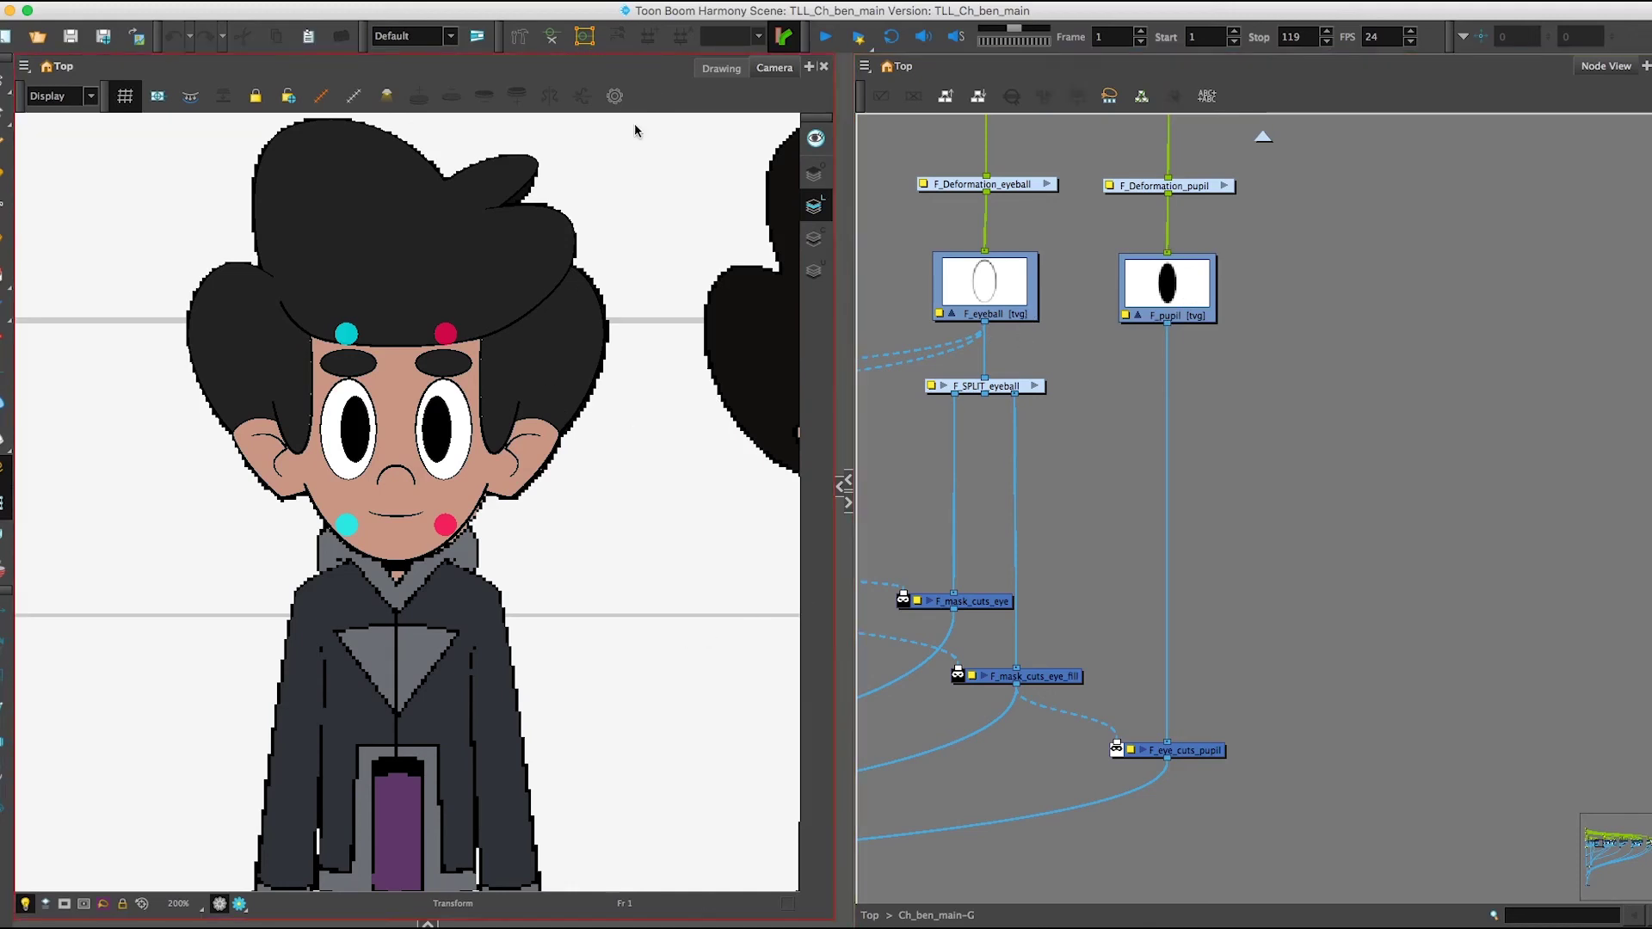
Step: Try moving the B_pupil drawing around inside its eyeball and against its edge, and undo the moves
scroll(430, 447, up, 4)
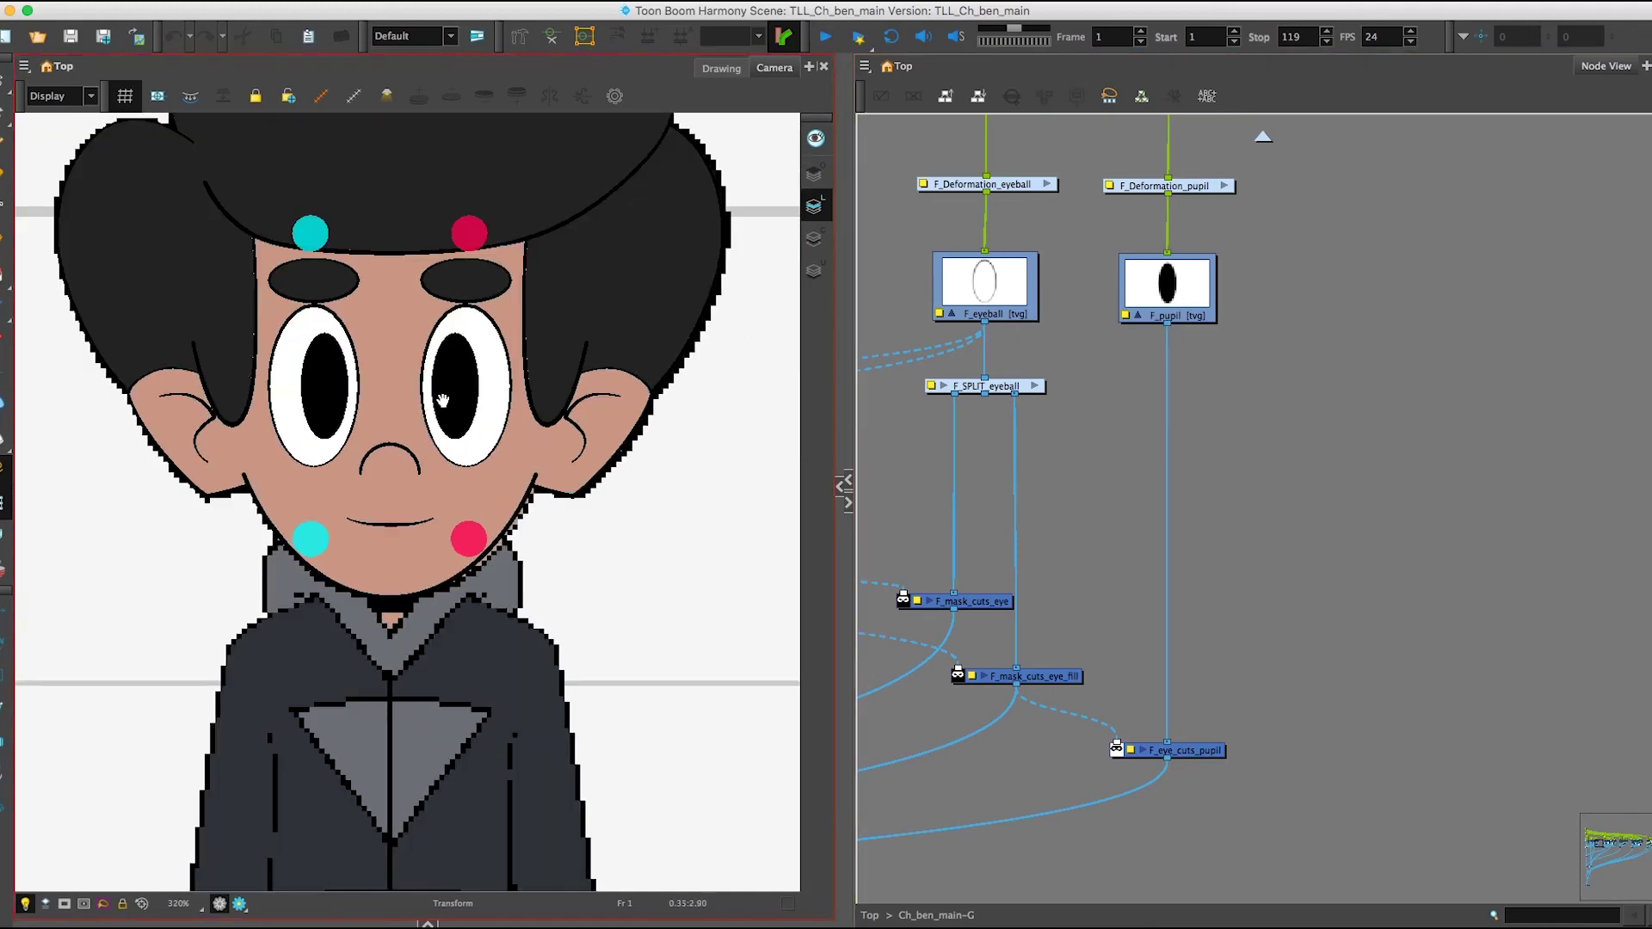
drag(442, 400, 440, 564)
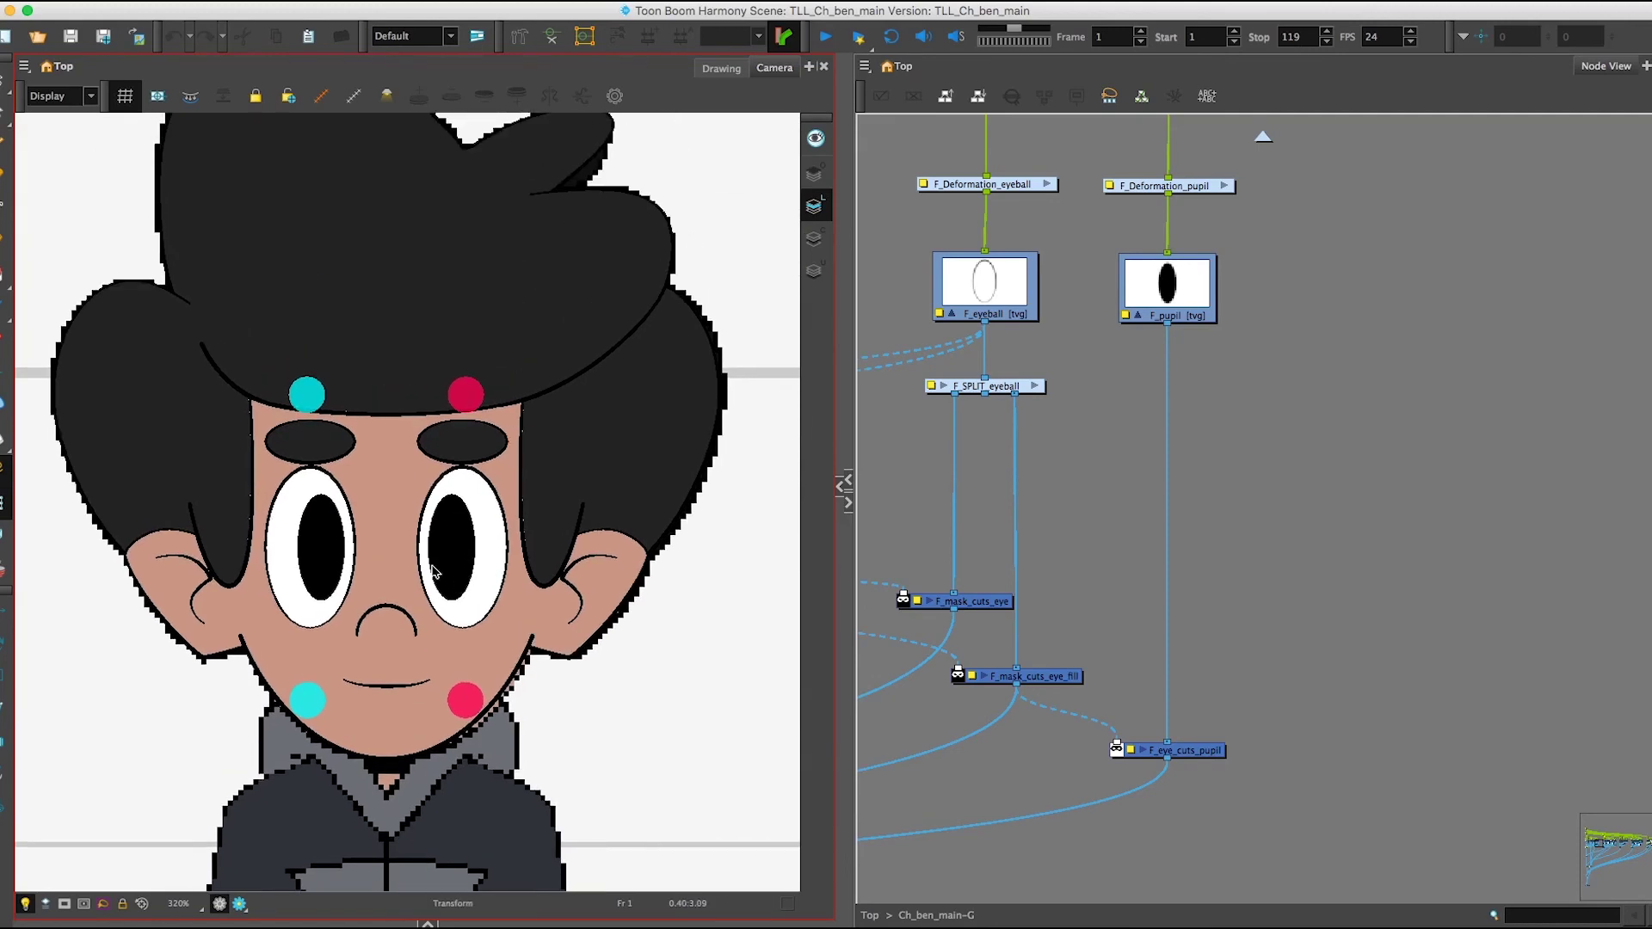
scroll(469, 567, up, 1)
click(466, 566)
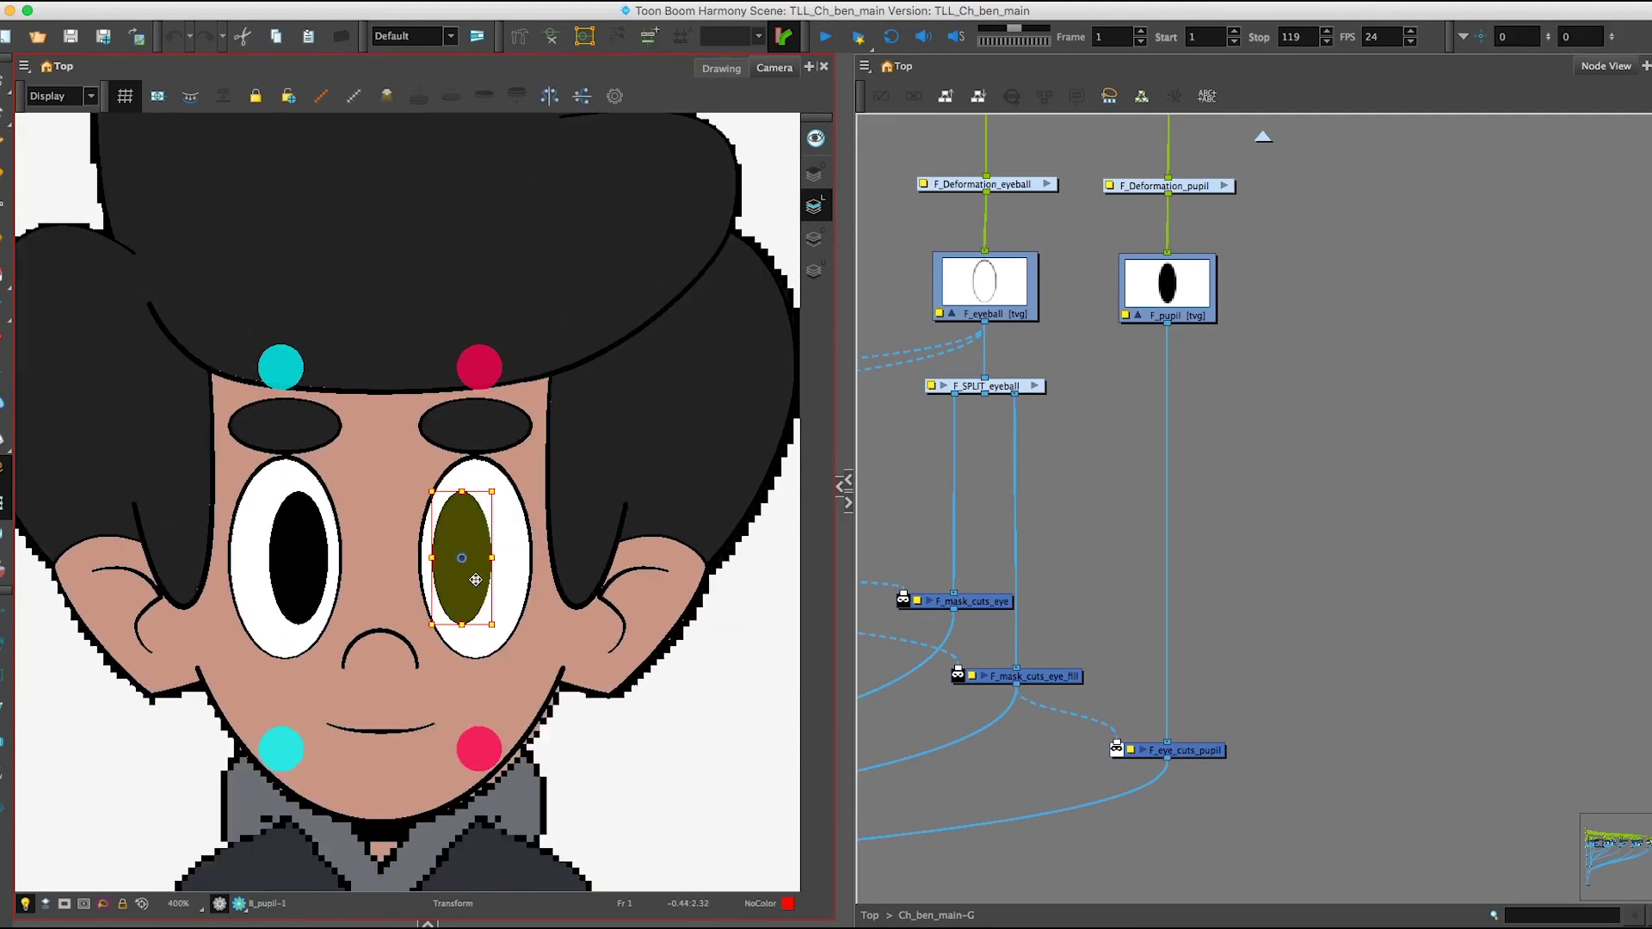
drag(476, 579, 497, 606)
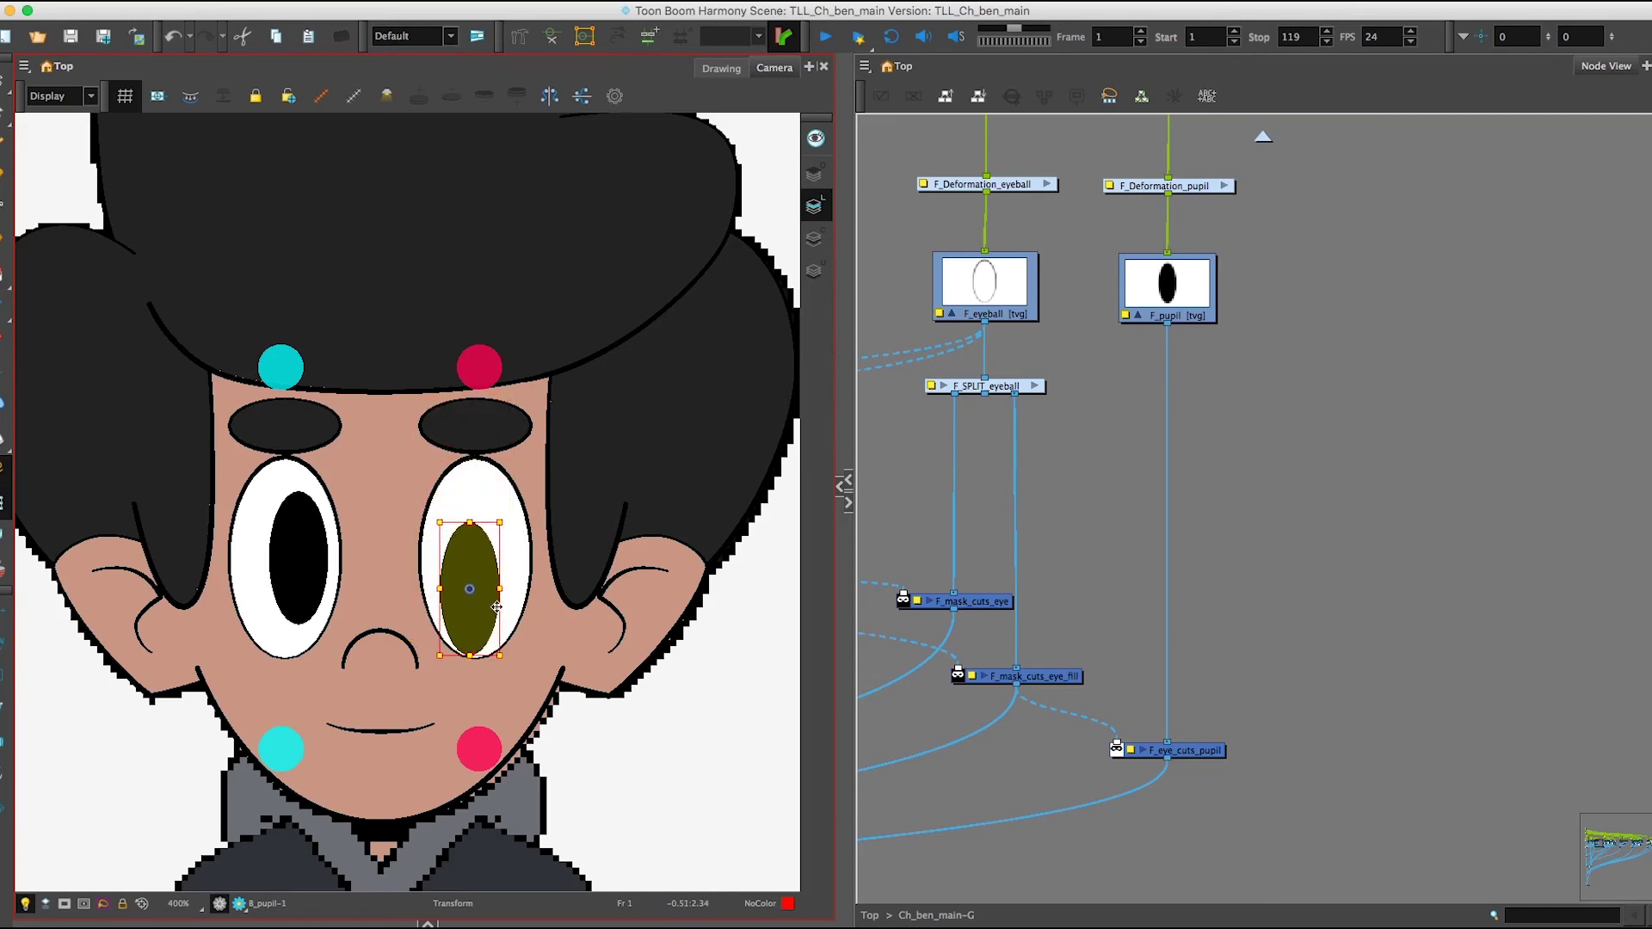
key(ctrl+z)
key(super+z)
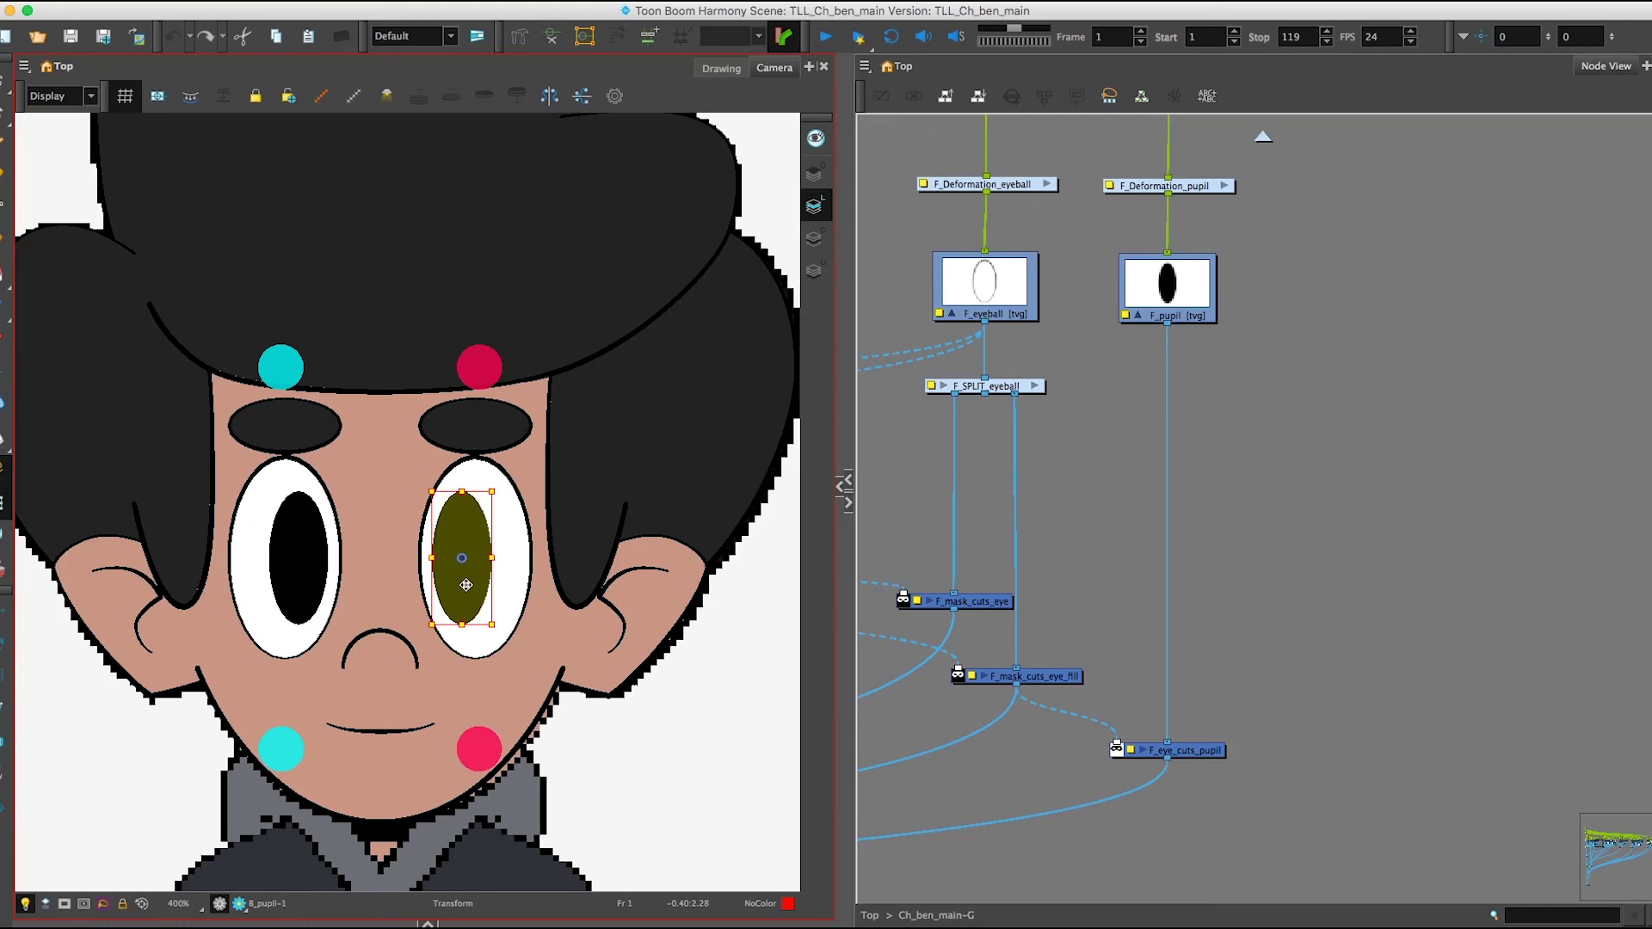
drag(469, 582, 515, 563)
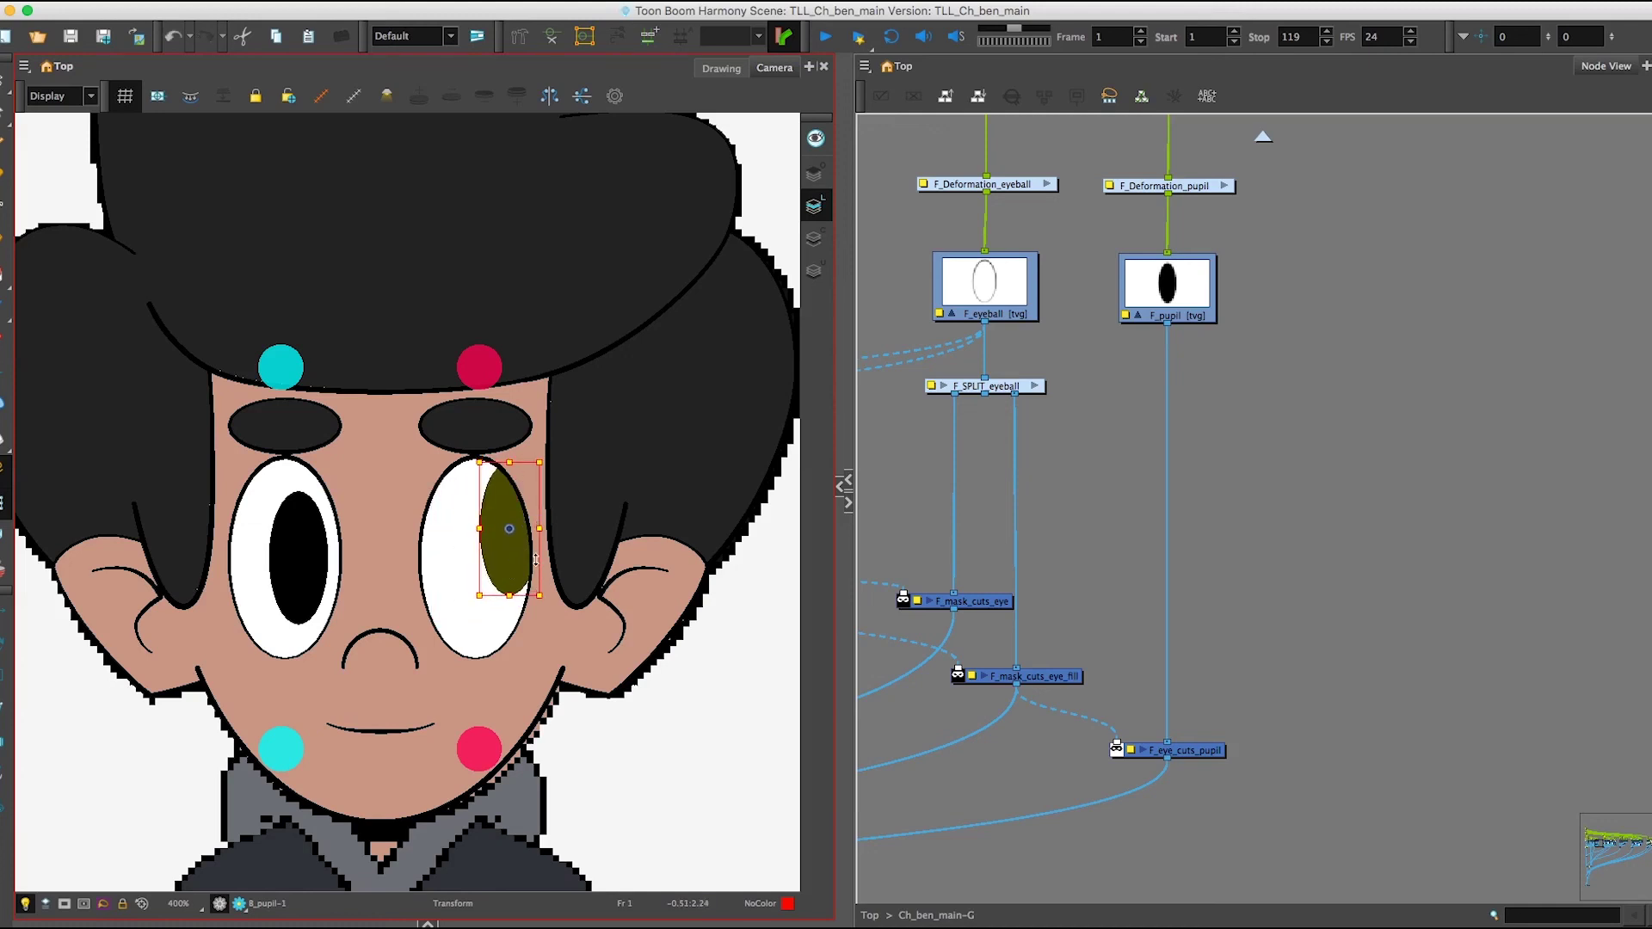
key(super+z)
Step: Disconnect the matte input of the F_eye_cuts_pupil cutter, and move the F_pupil drawing partly outside its eyeball
click(1123, 750)
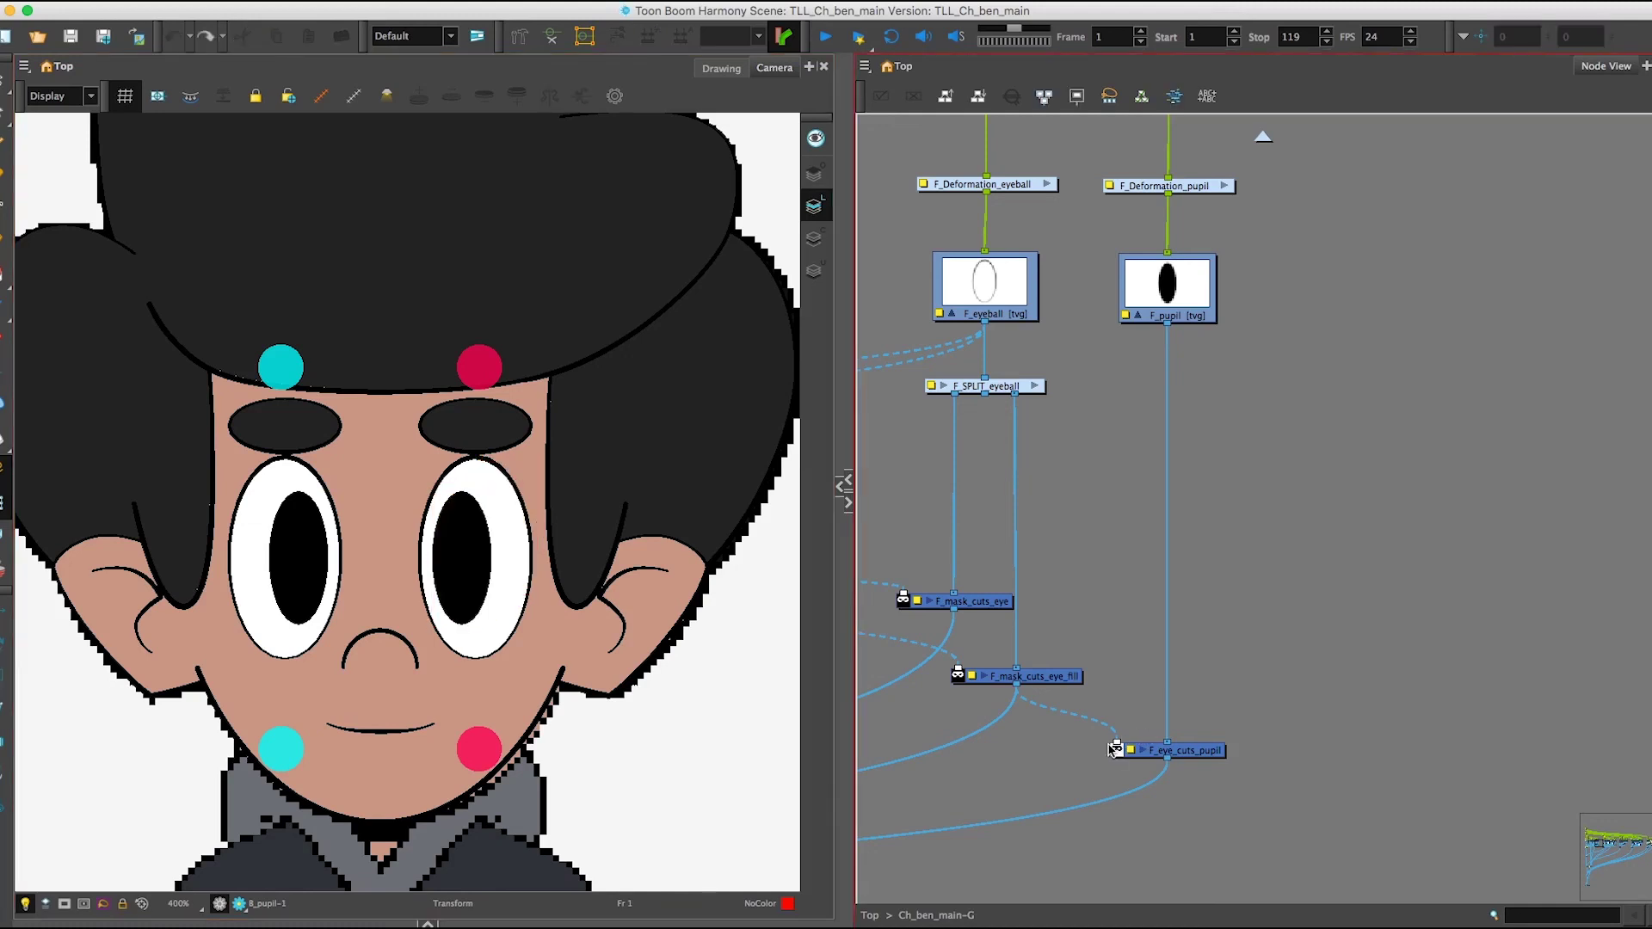
drag(1117, 747, 1190, 713)
click(296, 574)
drag(295, 580, 352, 565)
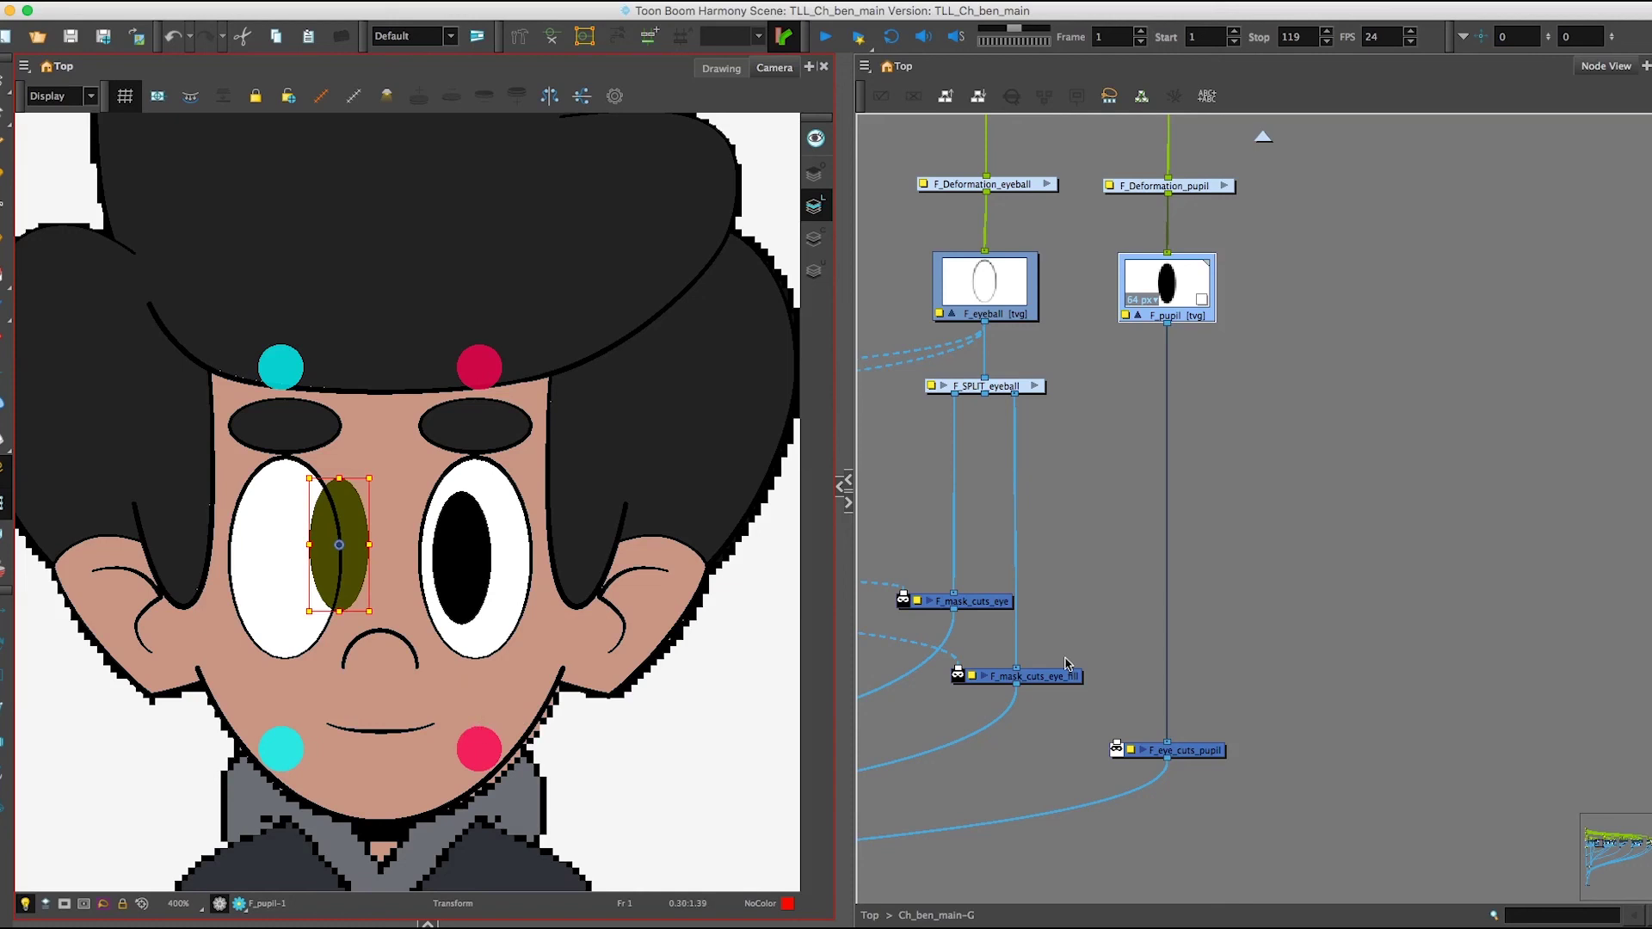
Step: Reconnect the F_mask_cuts_eye_fill output to the matte input of the F_eye_cuts_pupil cutter
click(1018, 692)
drag(1017, 693, 1136, 745)
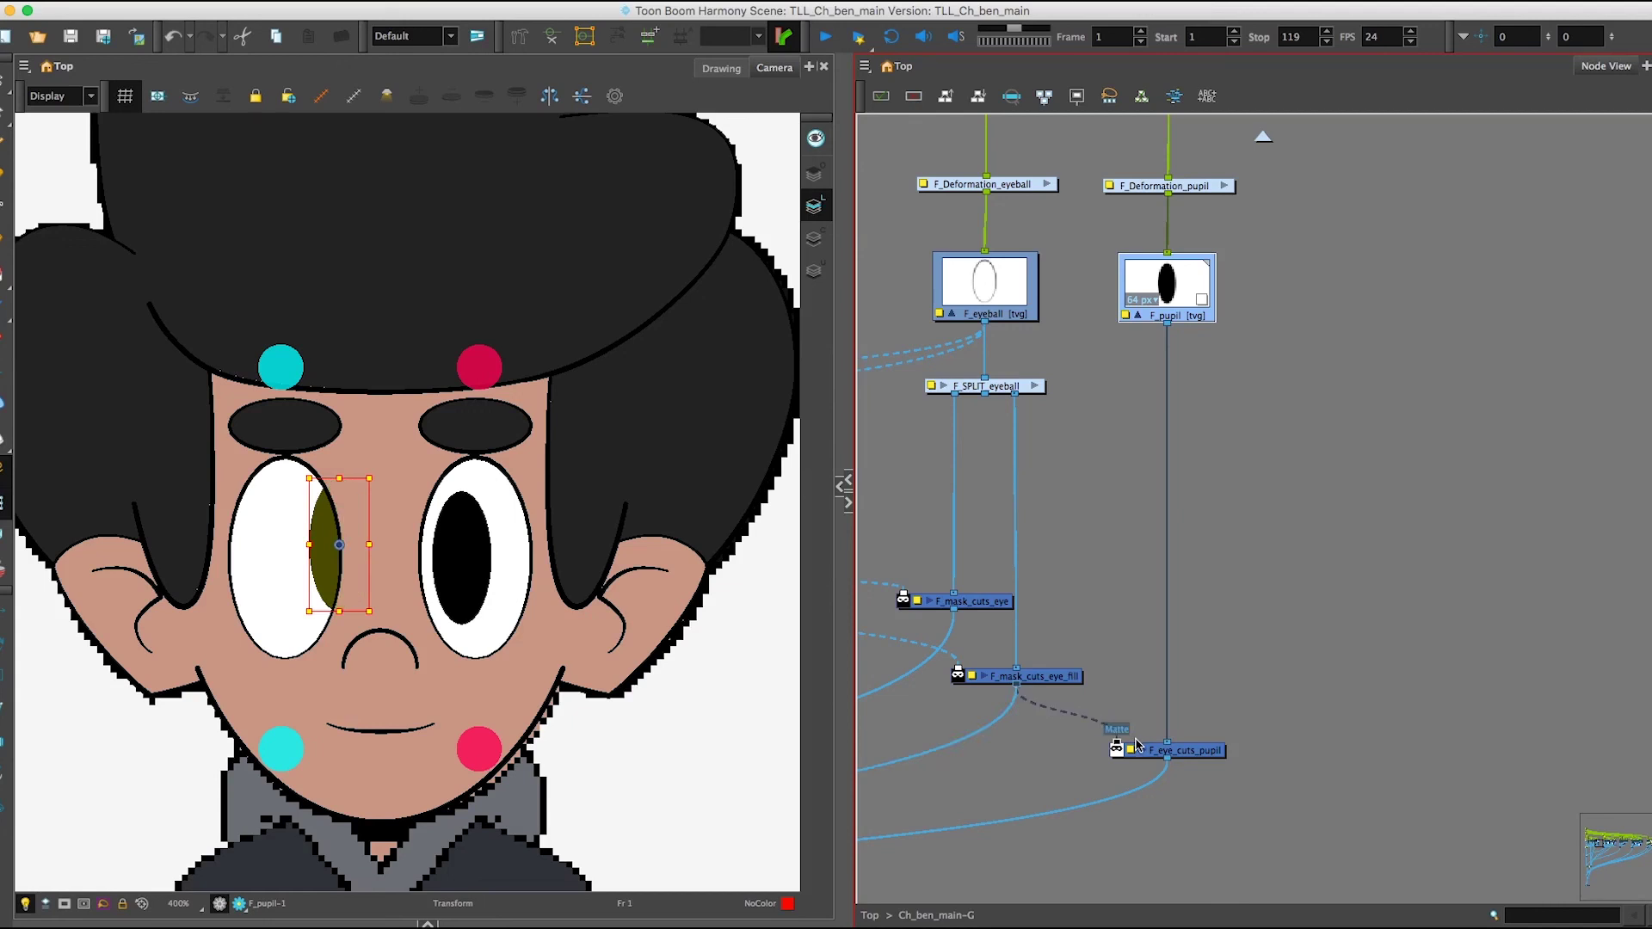
click(315, 557)
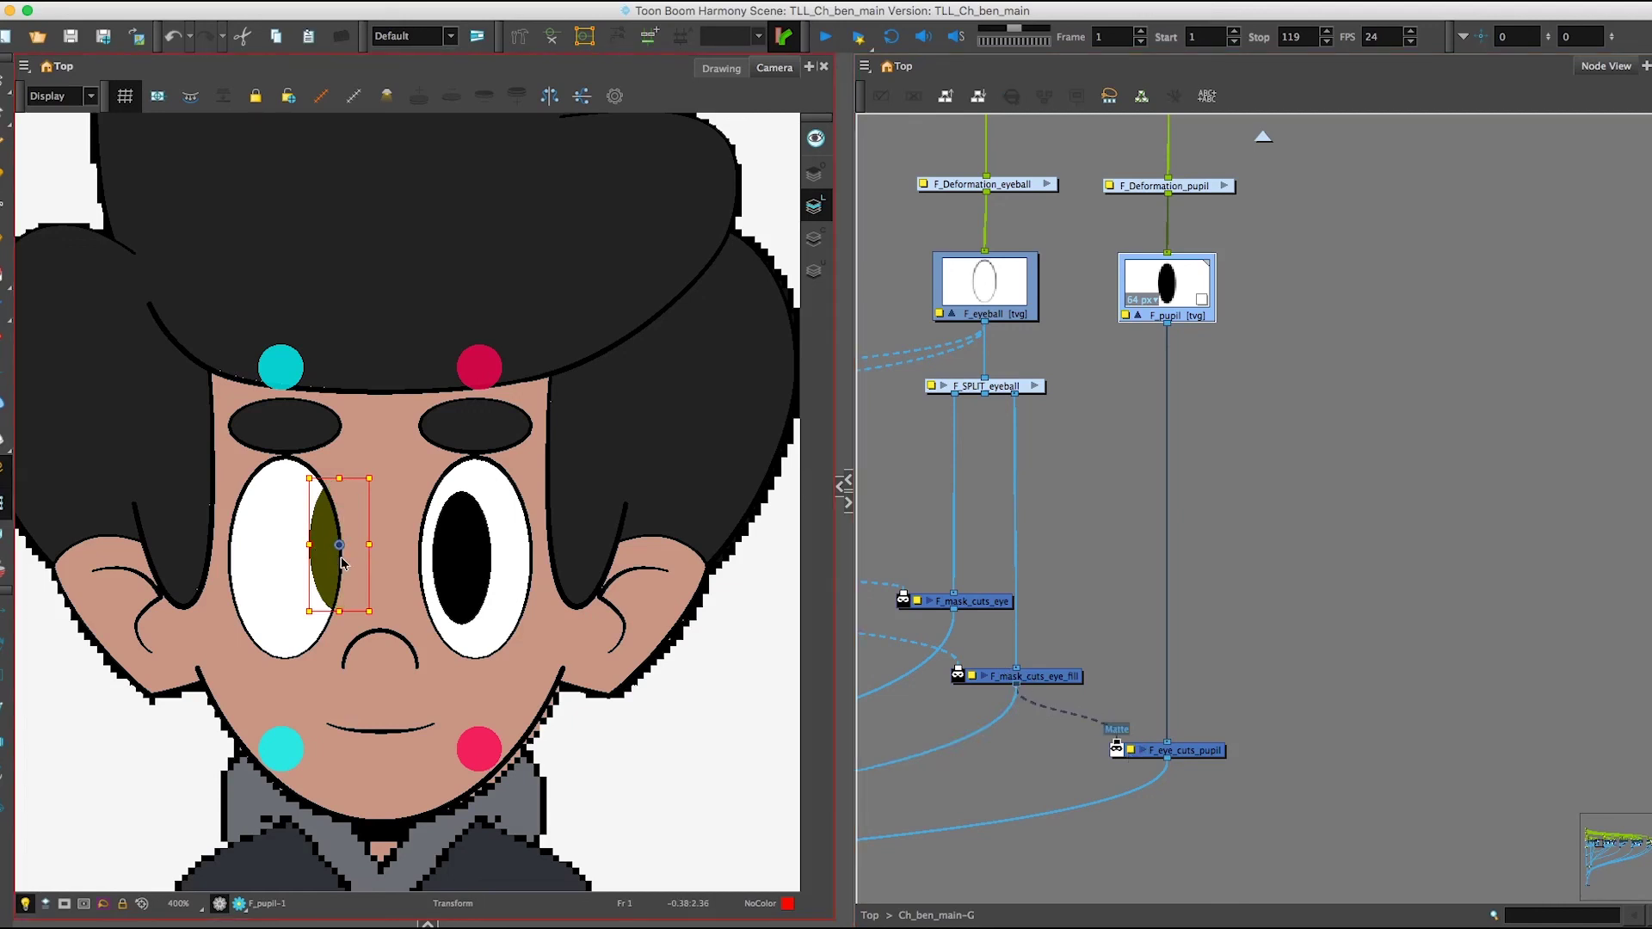